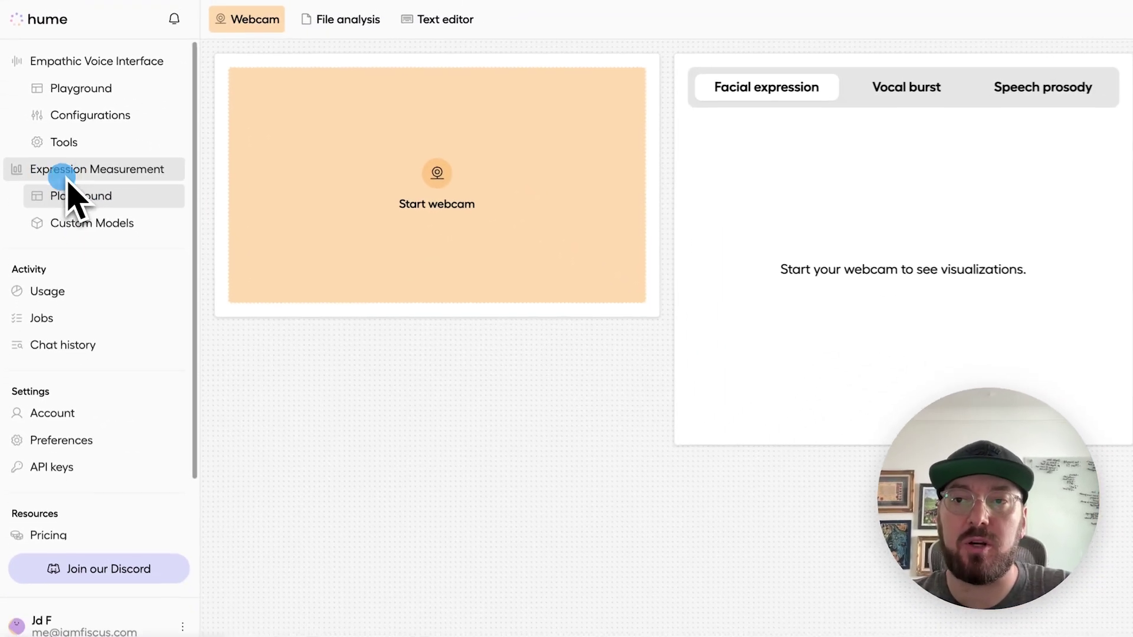
# Step: Open the Expression Measurement Playground, showing its Webcam analysis mode
pyautogui.click(84, 200)
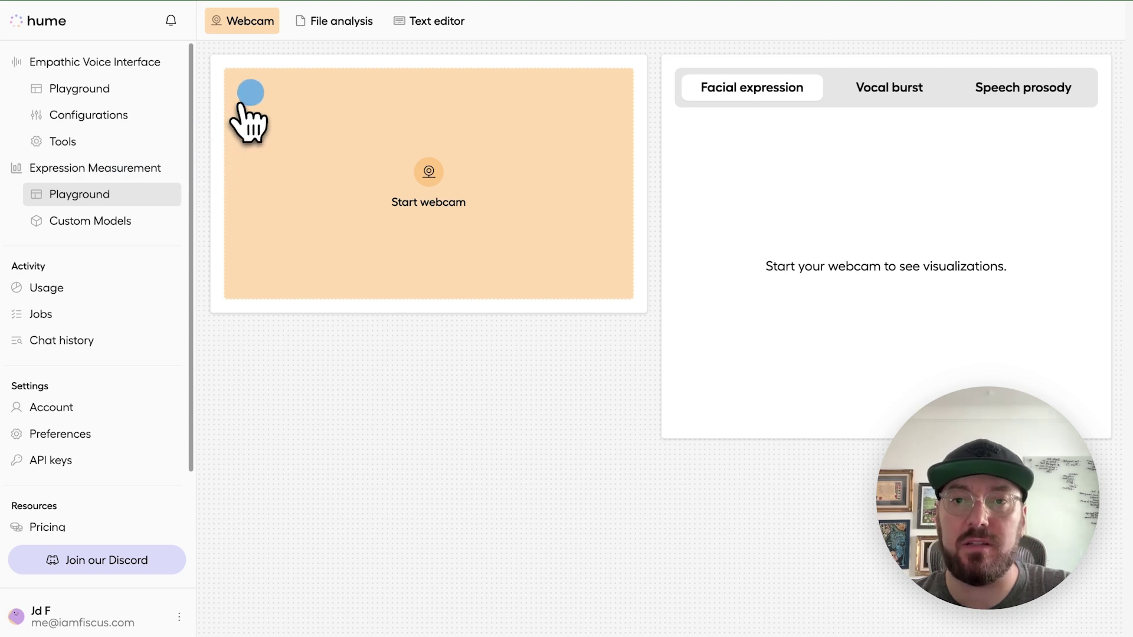
# Step: Start and confirm the live webcam stream for real-time facial expression scoring
pyautogui.click(423, 176)
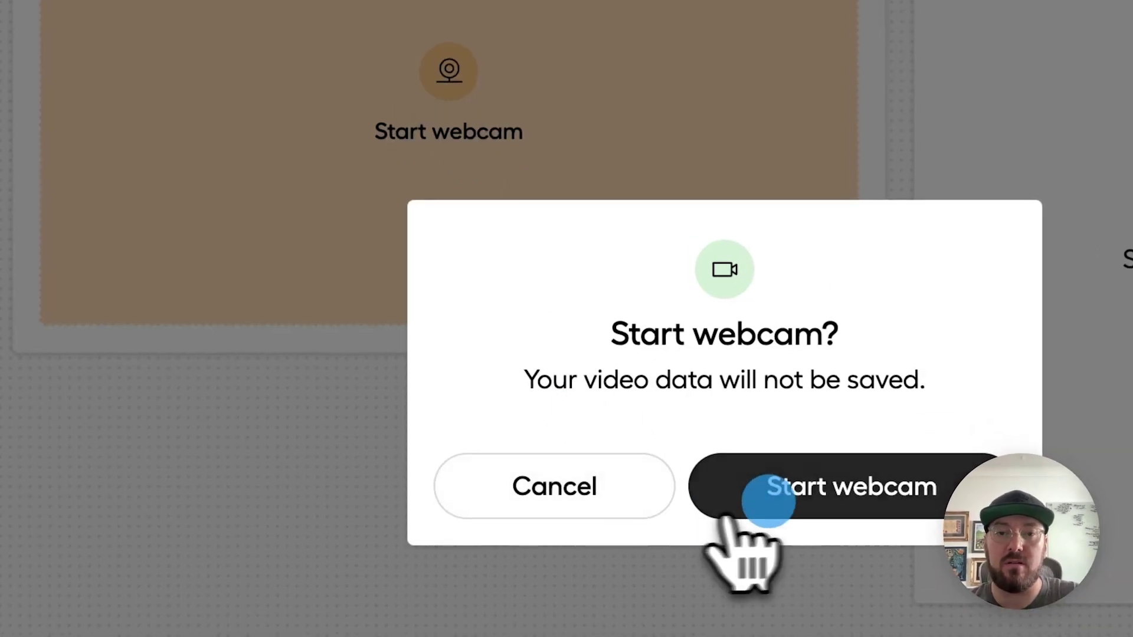
pyautogui.click(767, 502)
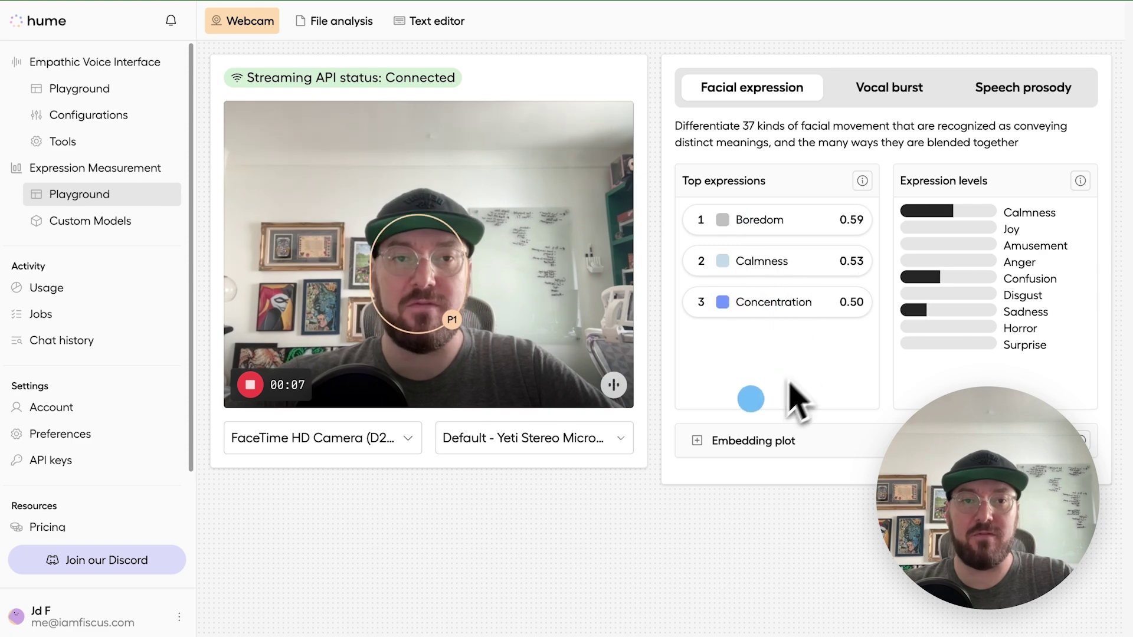
# Step: Expand and inspect the facial expression embedding plot, then switch to Vocal burst results
pyautogui.click(696, 453)
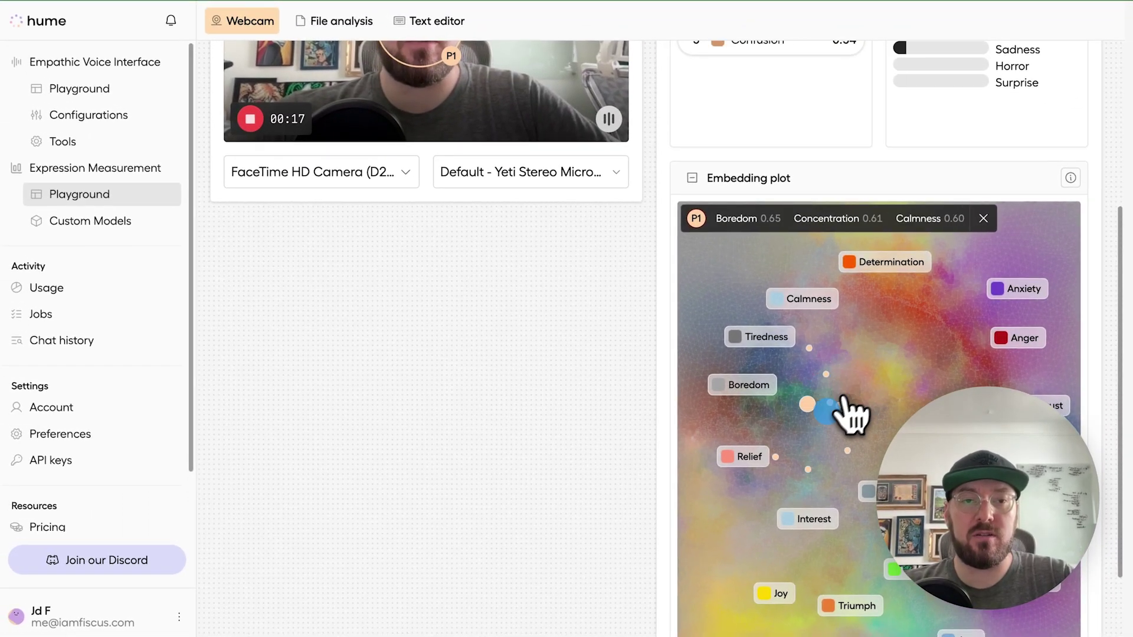
pyautogui.scroll(-1, 821, 450)
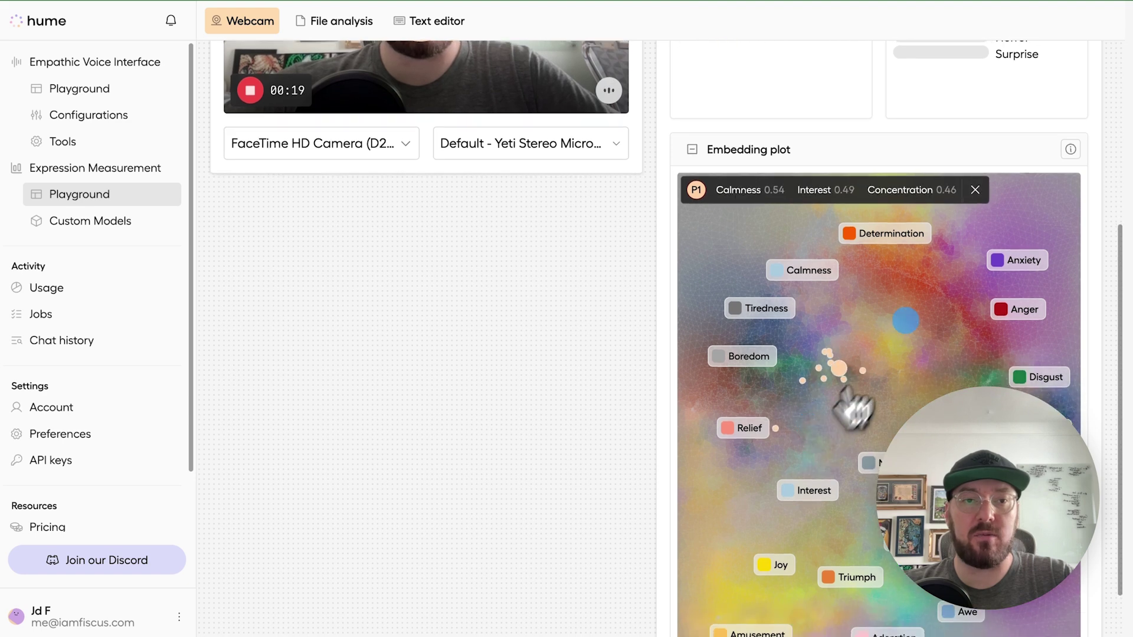
pyautogui.scroll(-2, 884, 428)
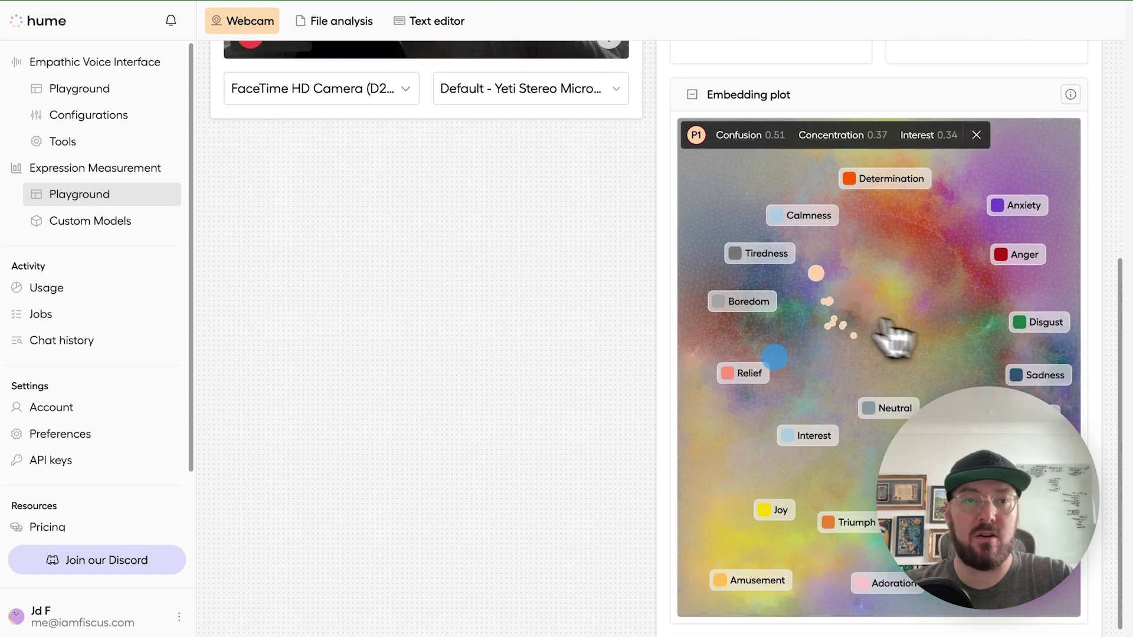
pyautogui.scroll(3, 873, 345)
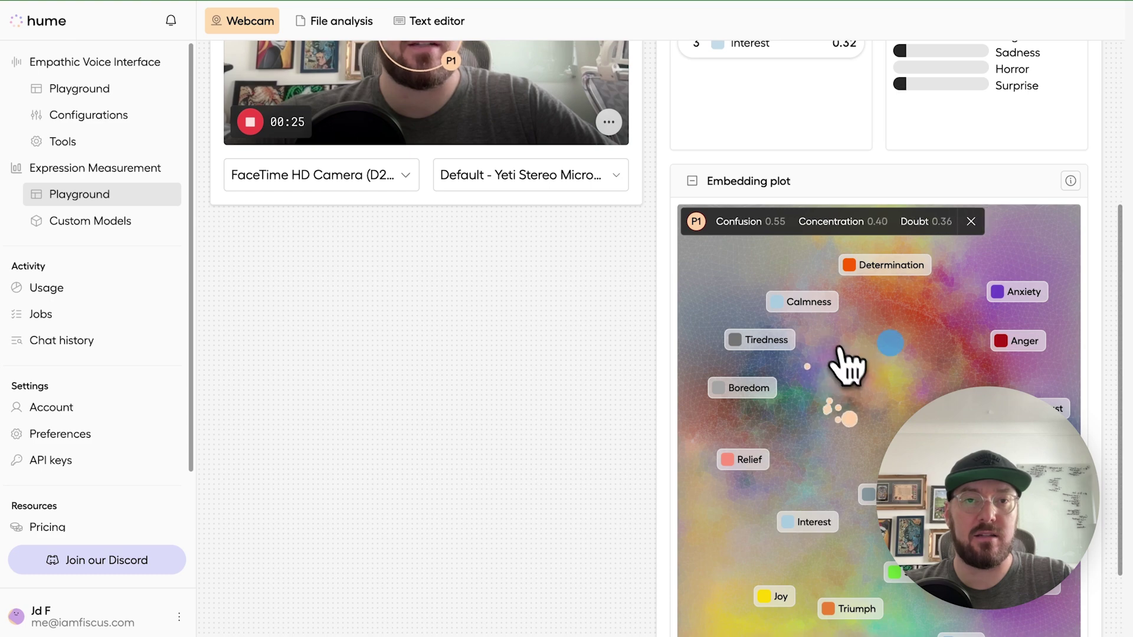
pyautogui.scroll(6, 903, 363)
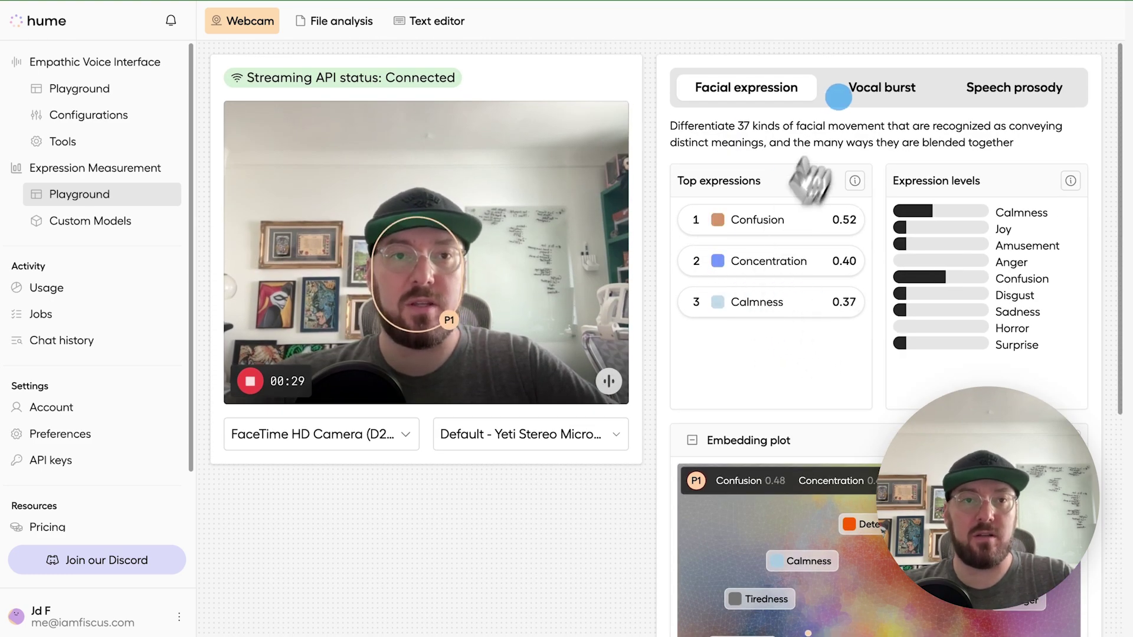
pyautogui.click(882, 87)
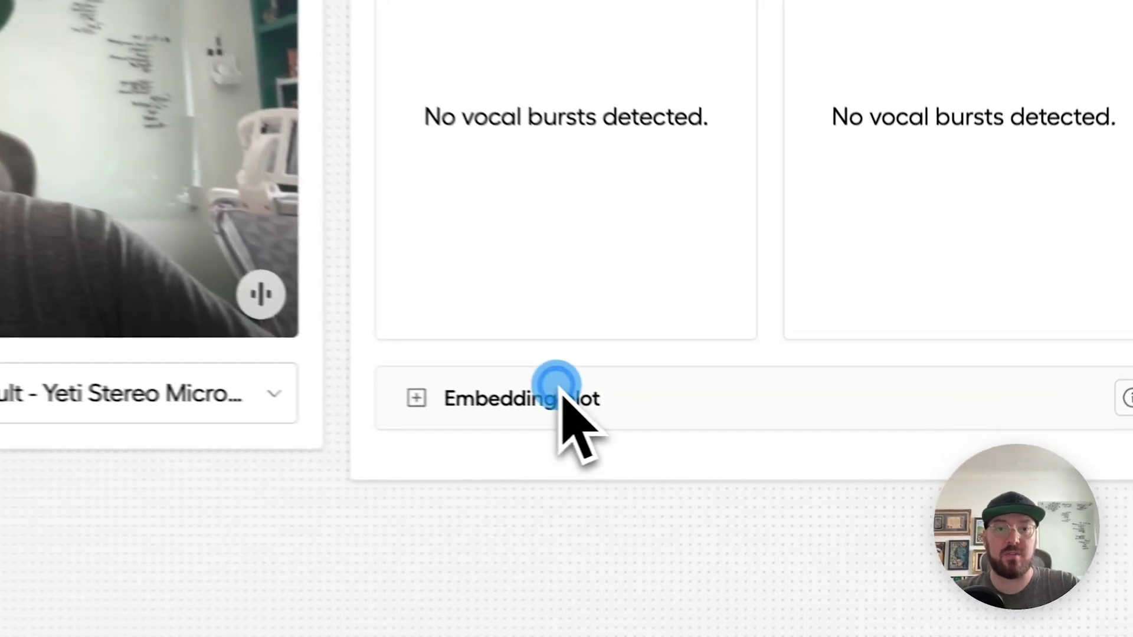
# Step: Expand the vocal burst embedding plot, then view Speech prosody results (Interest 0.46, Contemplation 0.33)
pyautogui.click(696, 441)
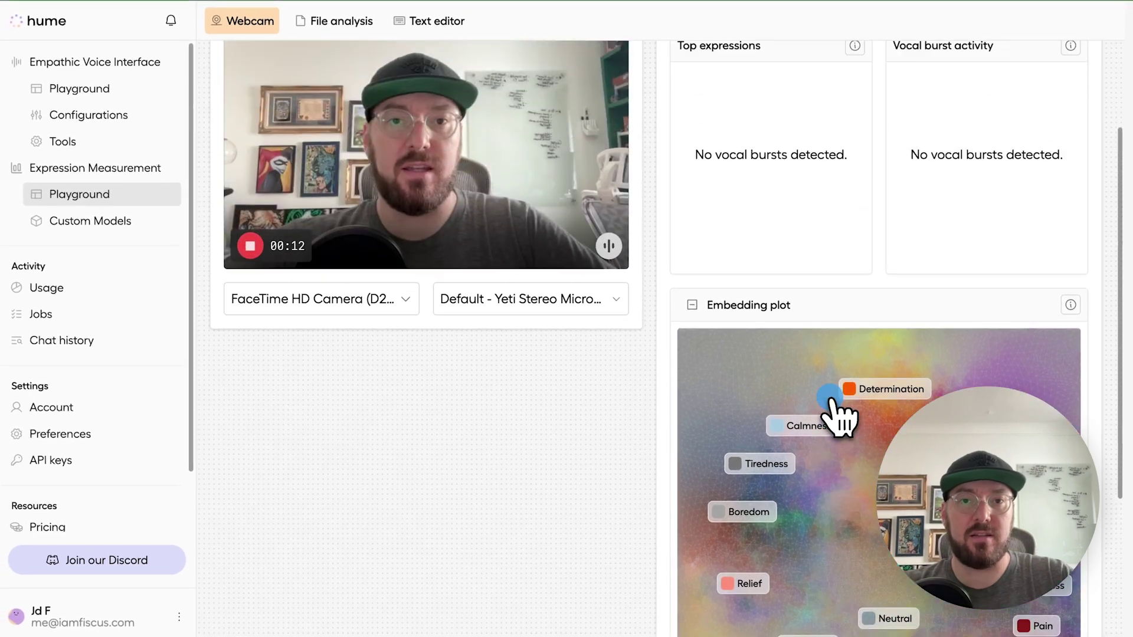
pyautogui.scroll(3, 833, 463)
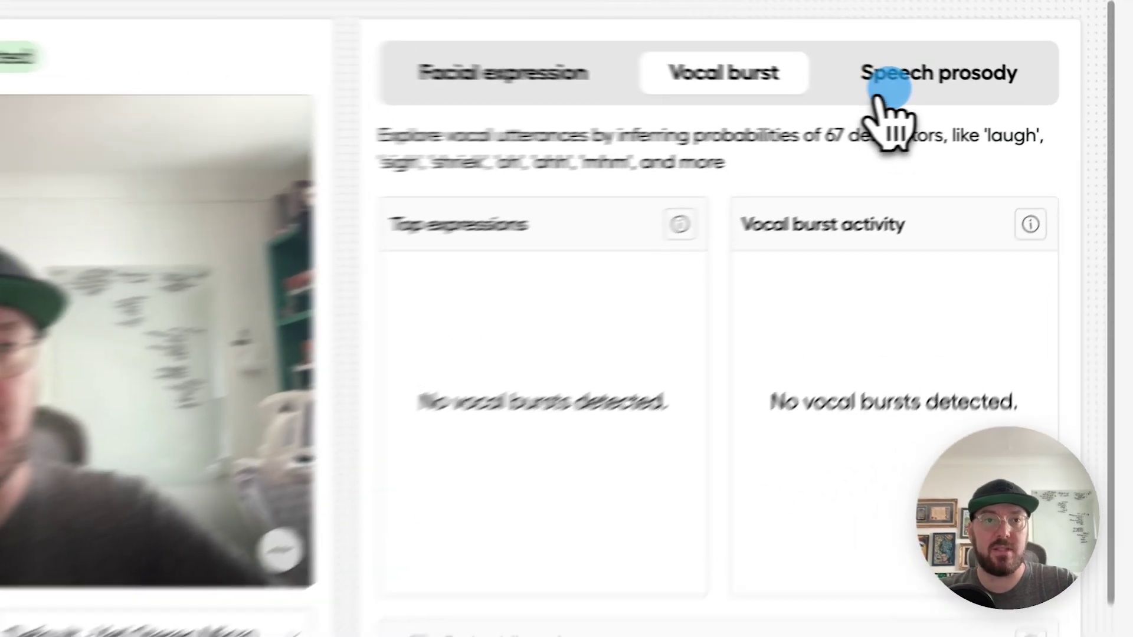
pyautogui.click(979, 95)
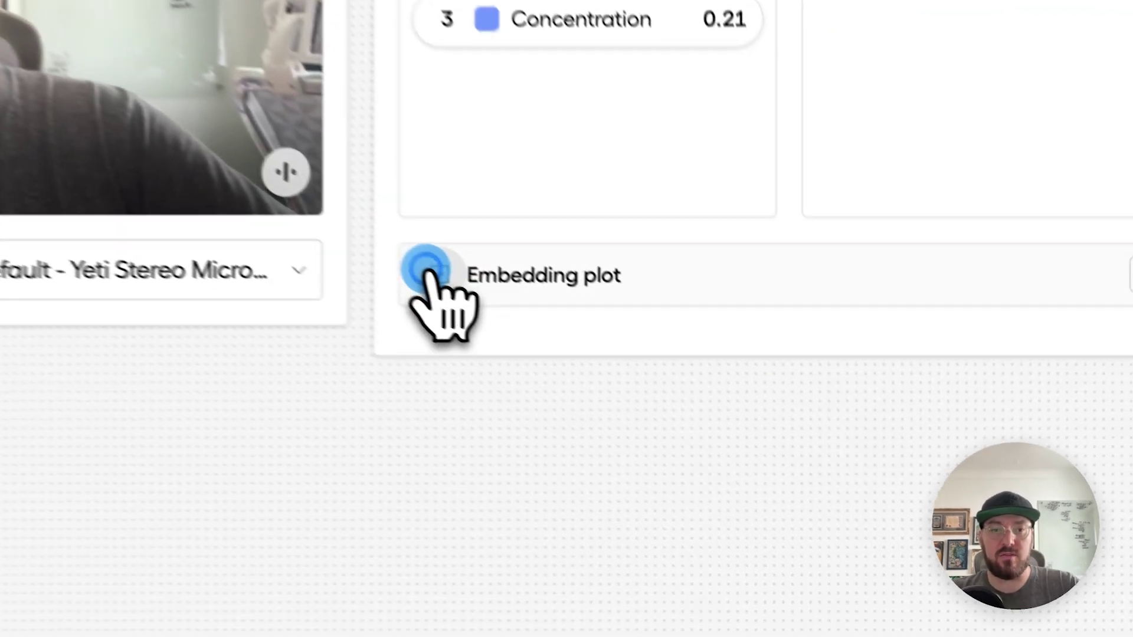
# Step: Expand and inspect the speech prosody embedding plot
pyautogui.click(698, 439)
pyautogui.scroll(-5, 717, 430)
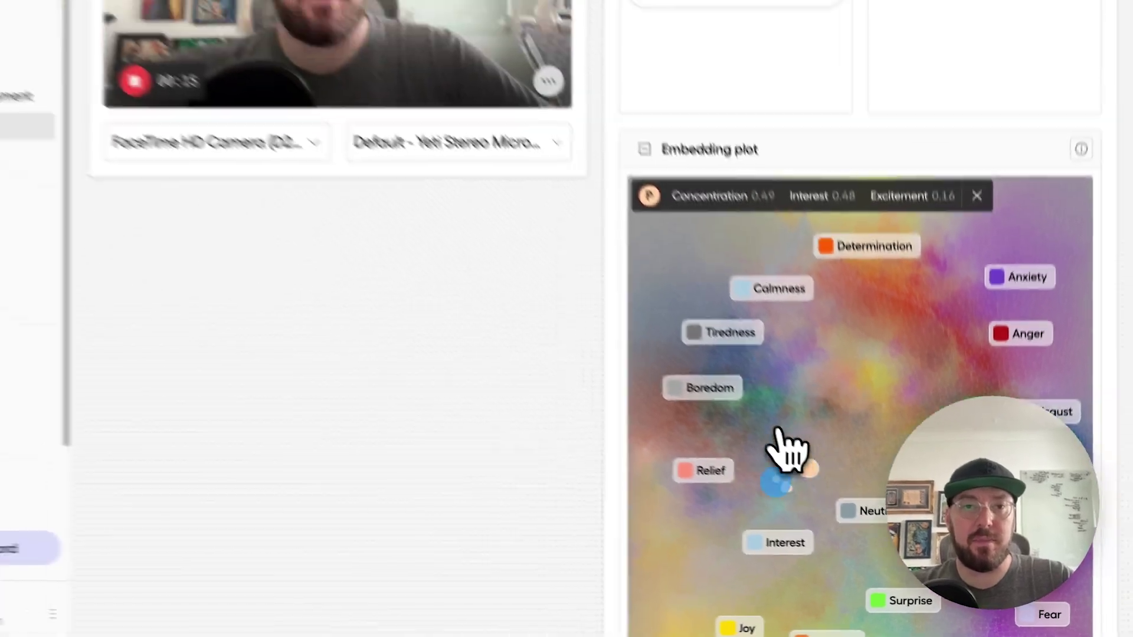
pyautogui.scroll(5, 773, 430)
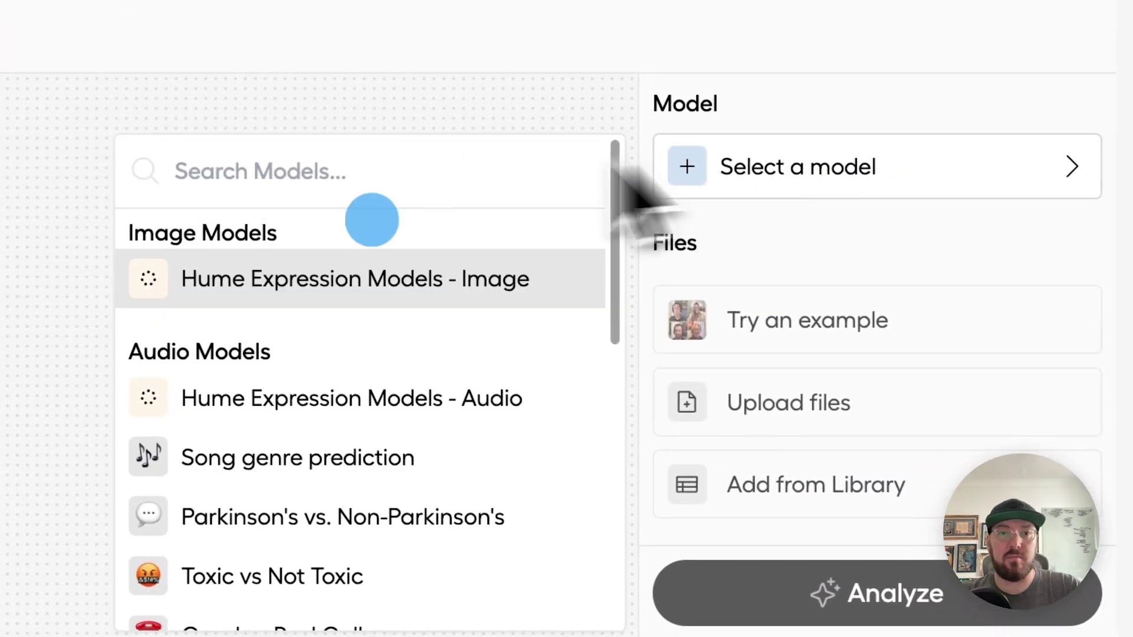
# Step: Browse the model list down to video models like Attentive vs Distracted and Alert vs Drowsy
pyautogui.scroll(-9, 384, 439)
pyautogui.scroll(-3, 380, 436)
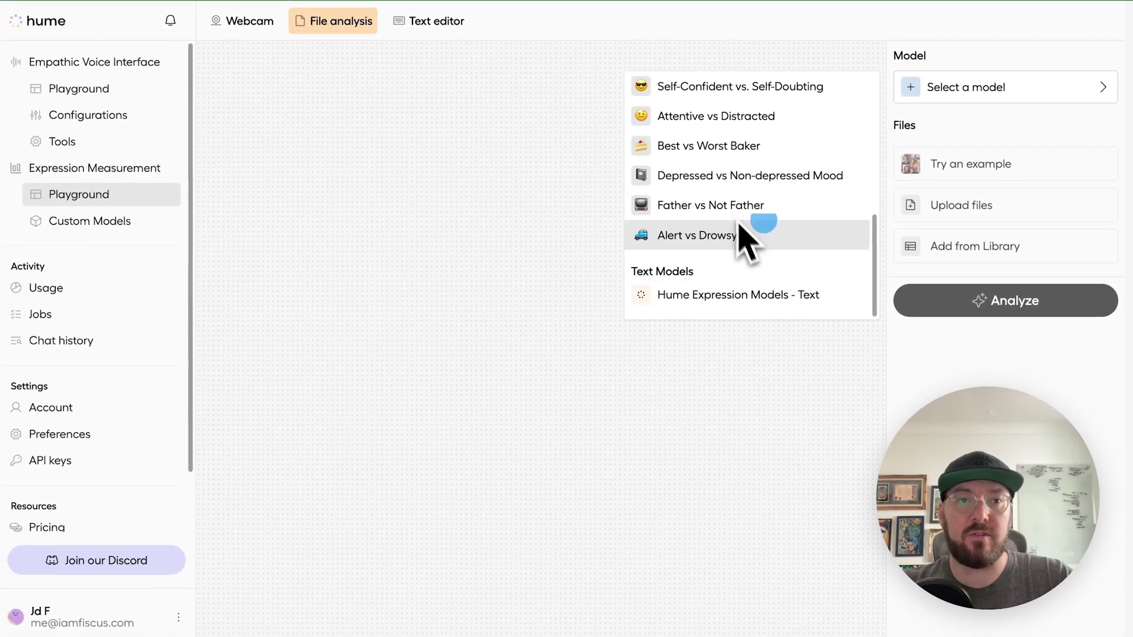
pyautogui.scroll(10, 740, 221)
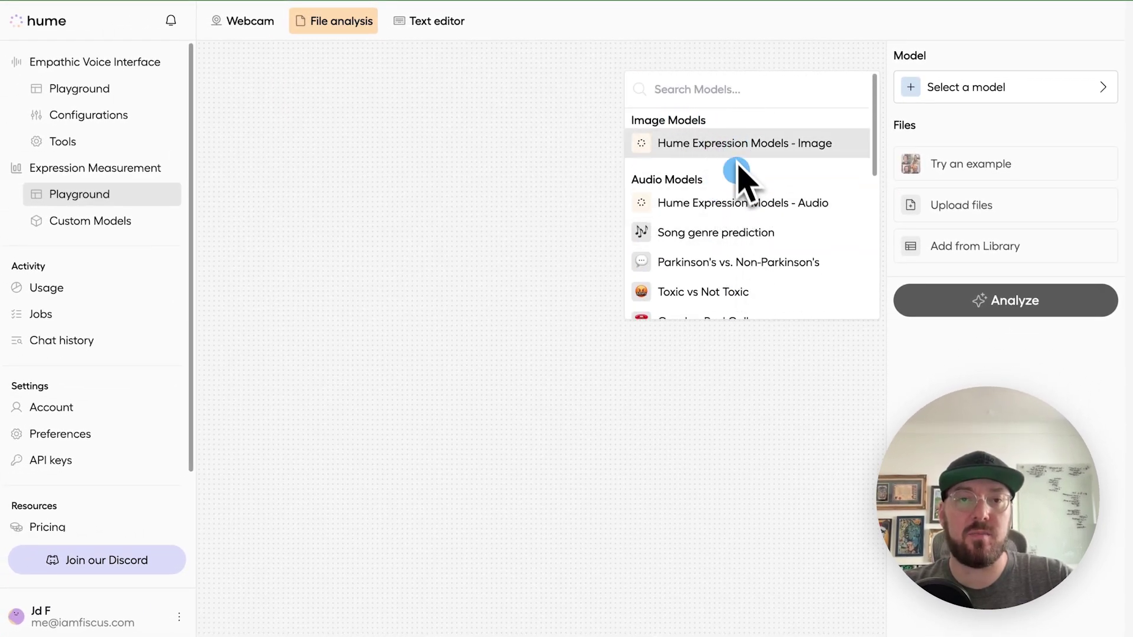
pyautogui.scroll(-2, 741, 180)
pyautogui.scroll(-1, 755, 271)
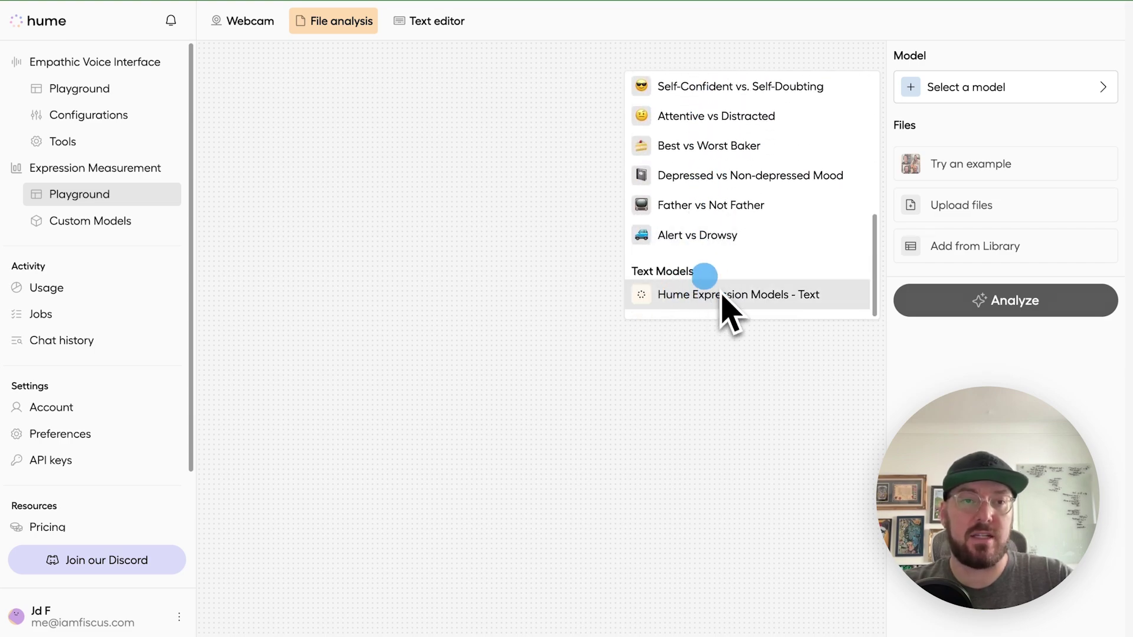
pyautogui.click(901, 275)
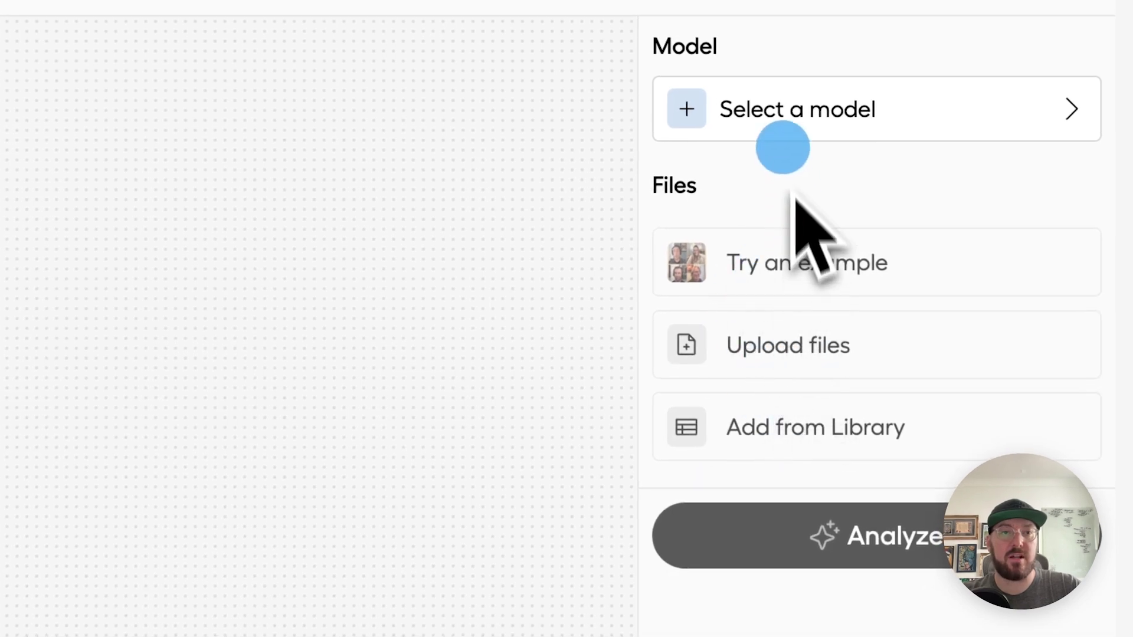
pyautogui.click(800, 112)
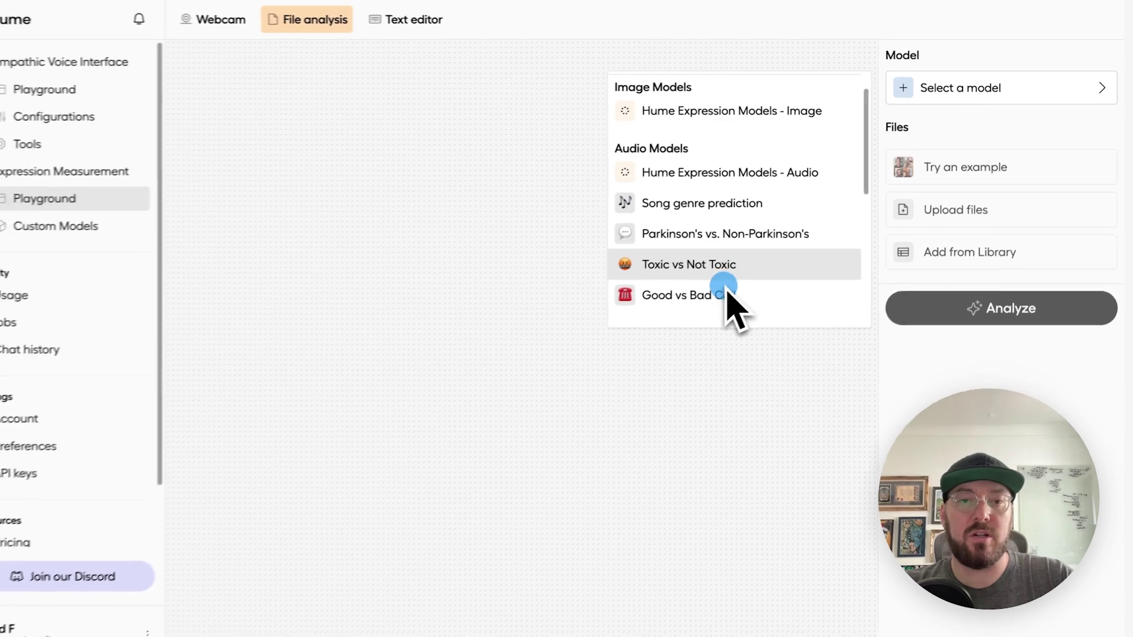
pyautogui.scroll(-3, 714, 292)
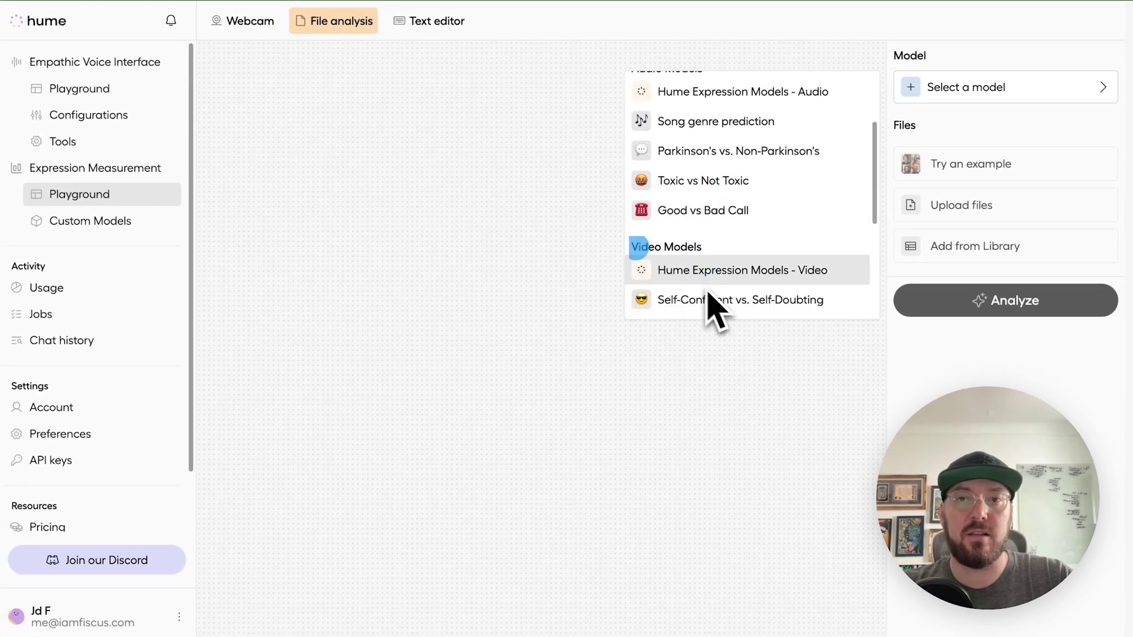
pyautogui.scroll(-5, 649, 212)
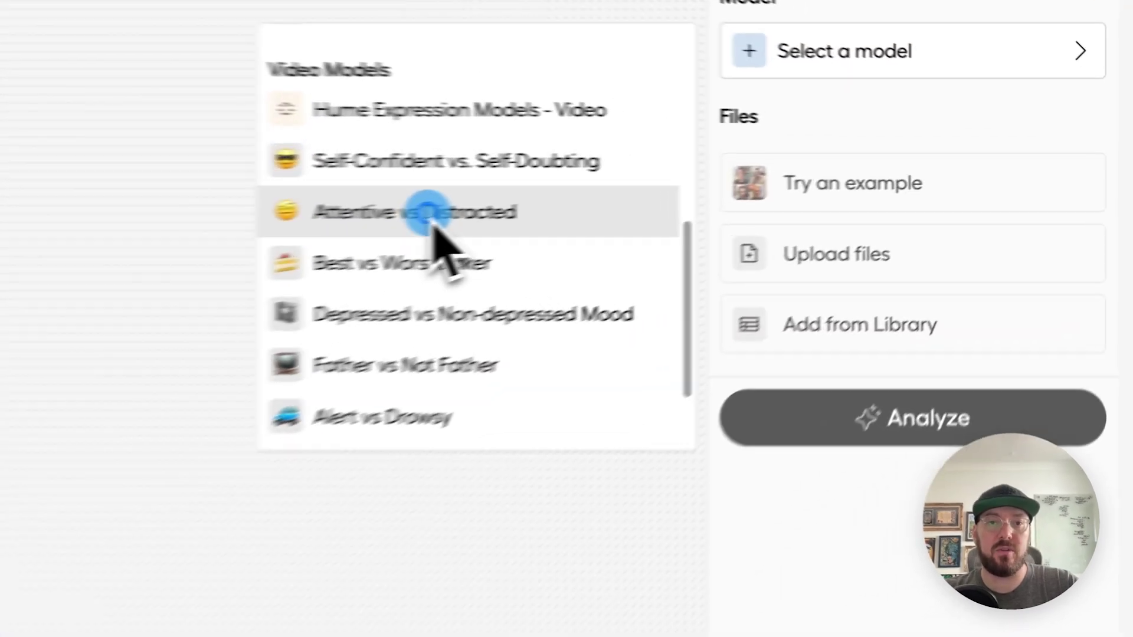
# Step: Analyze the sample video clip with the Attentive vs Distracted model
pyautogui.click(717, 180)
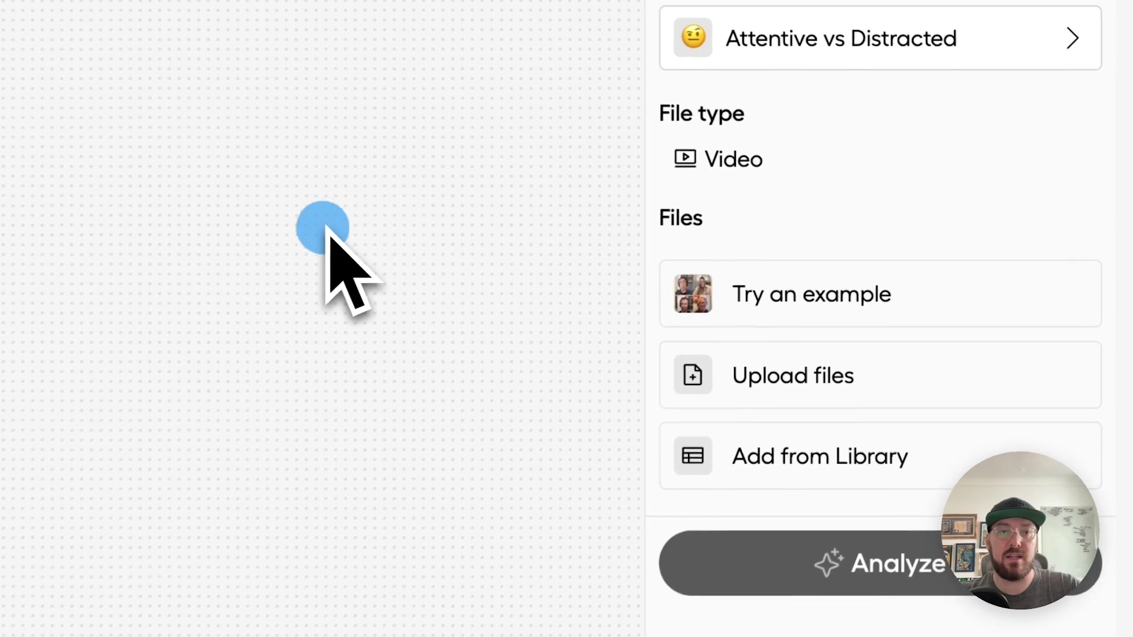
pyautogui.click(833, 298)
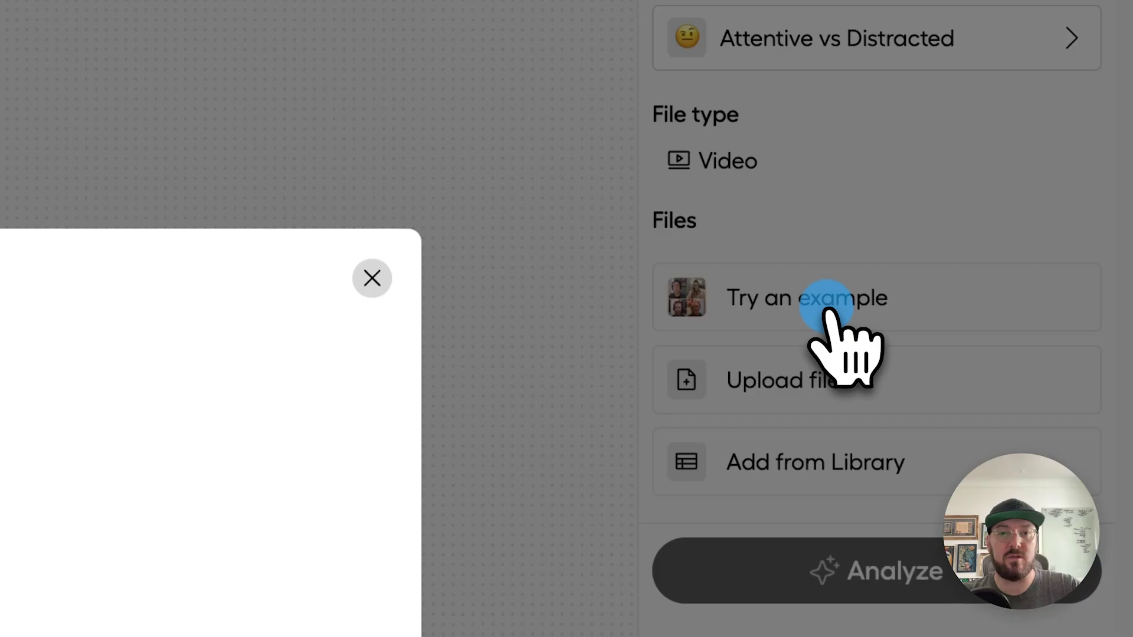
pyautogui.click(118, 436)
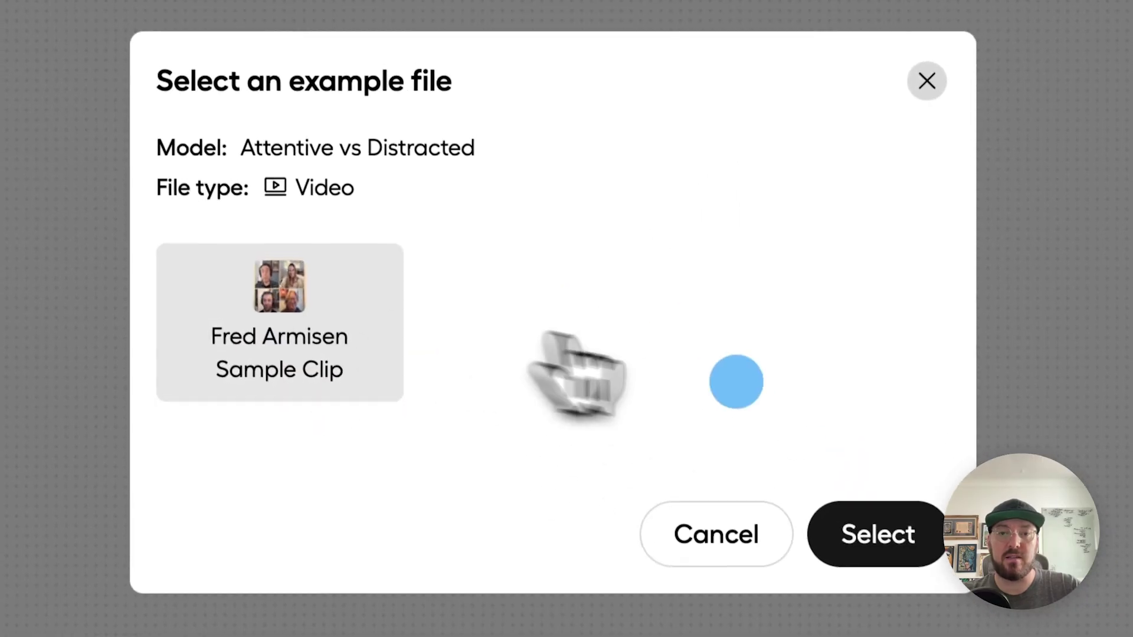
pyautogui.click(849, 520)
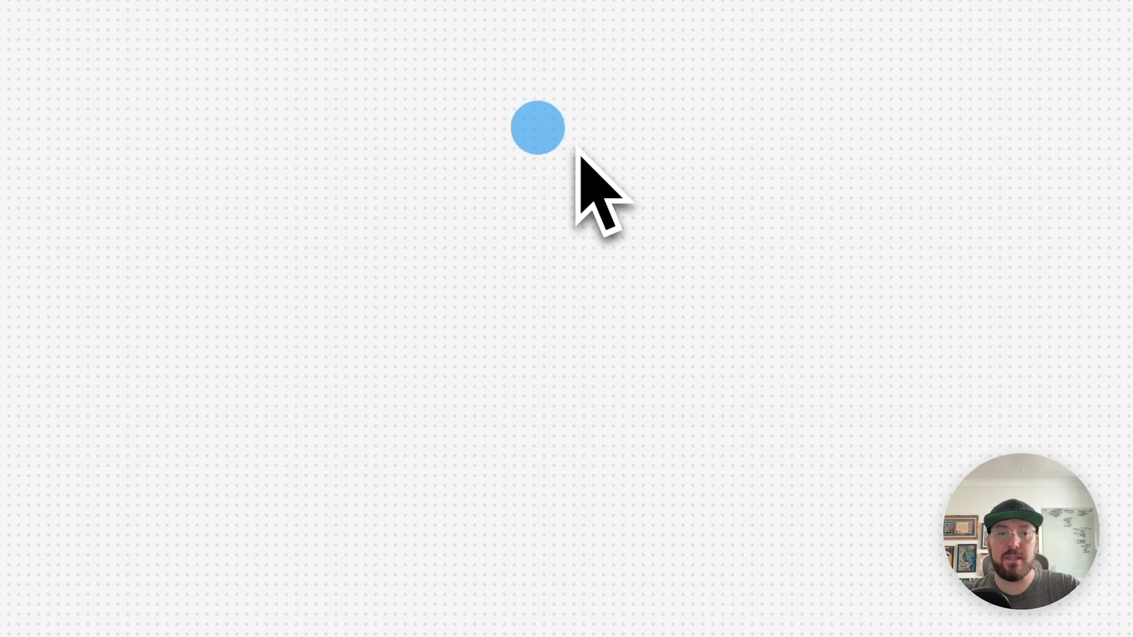
pyautogui.click(961, 380)
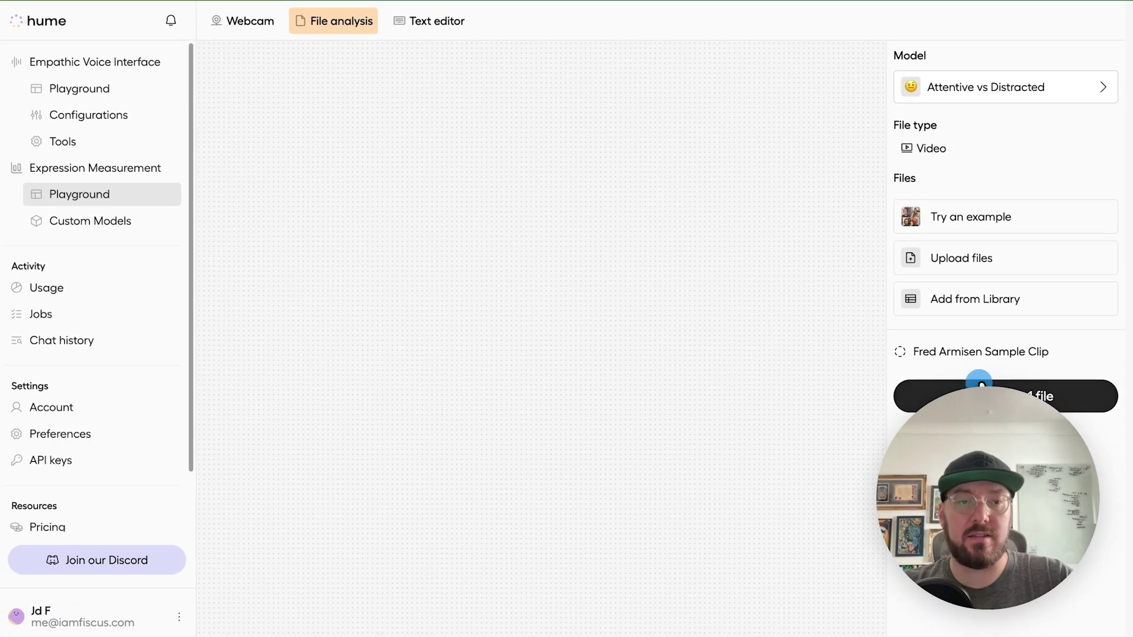
pyautogui.click(979, 383)
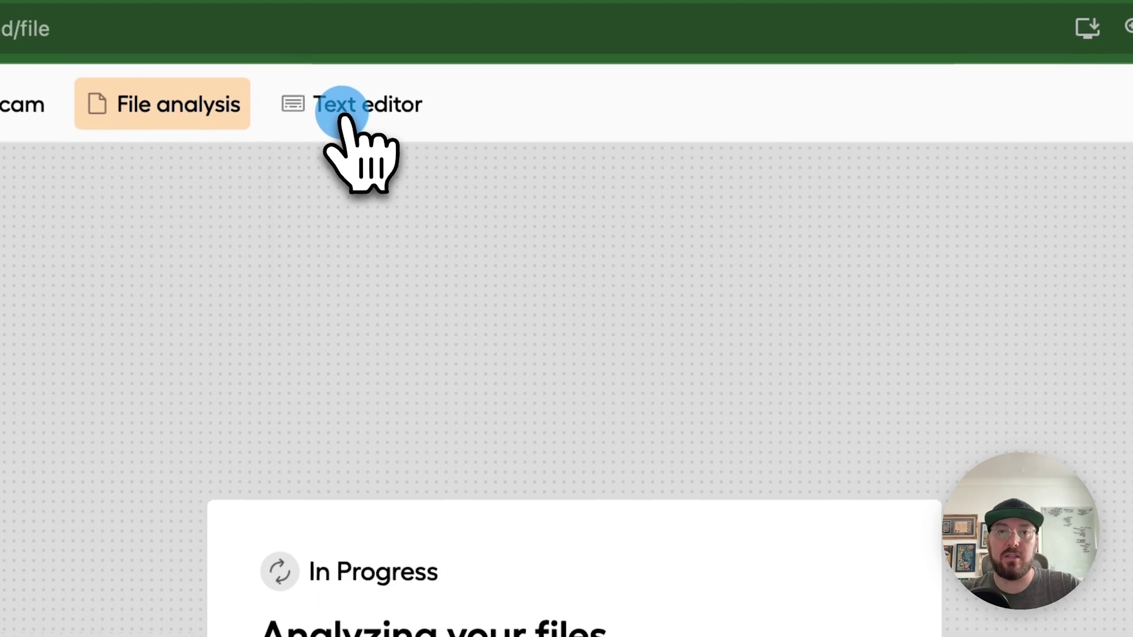
# Step: Leave the running analysis, go to Custom Models, and open Attentive vs Distracted
pyautogui.click(410, 23)
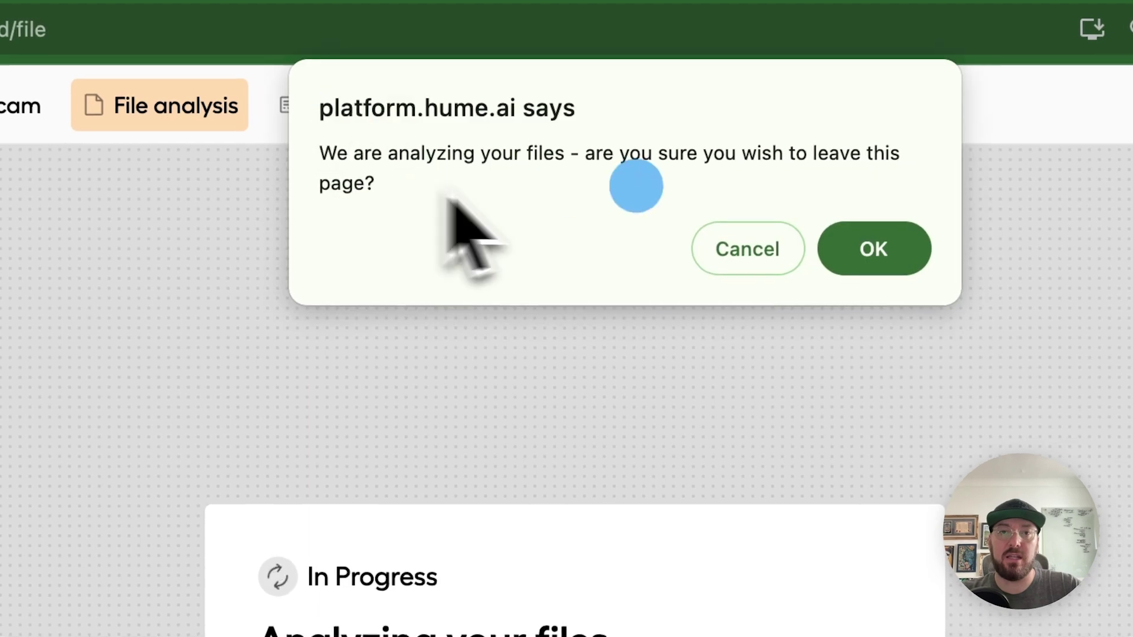
pyautogui.click(841, 245)
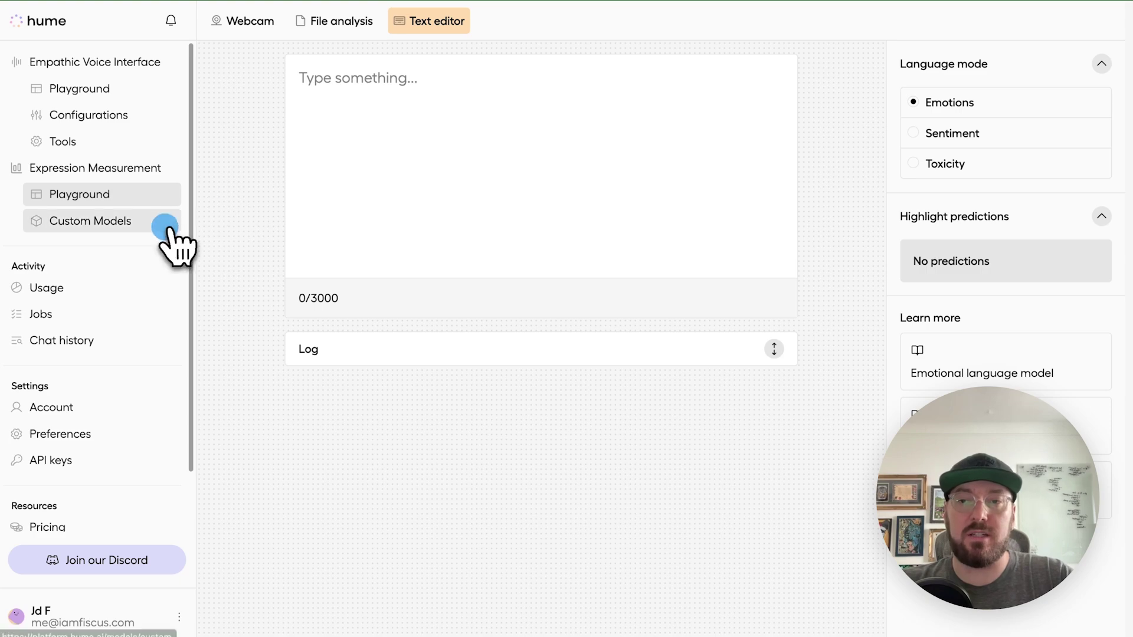
pyautogui.click(142, 229)
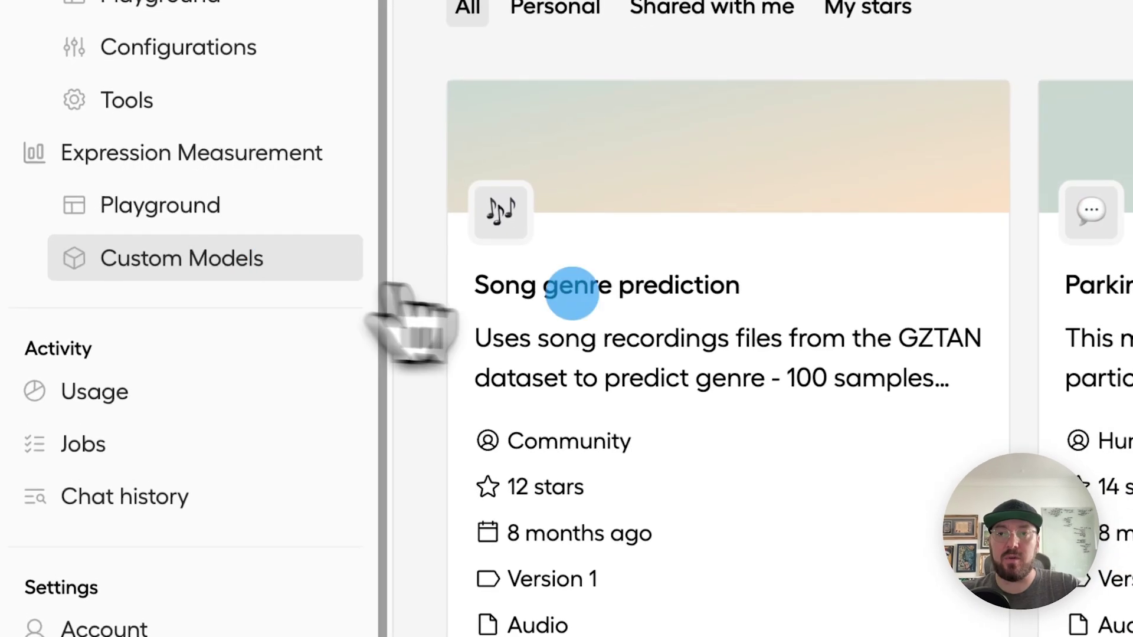
pyautogui.scroll(-3, 571, 294)
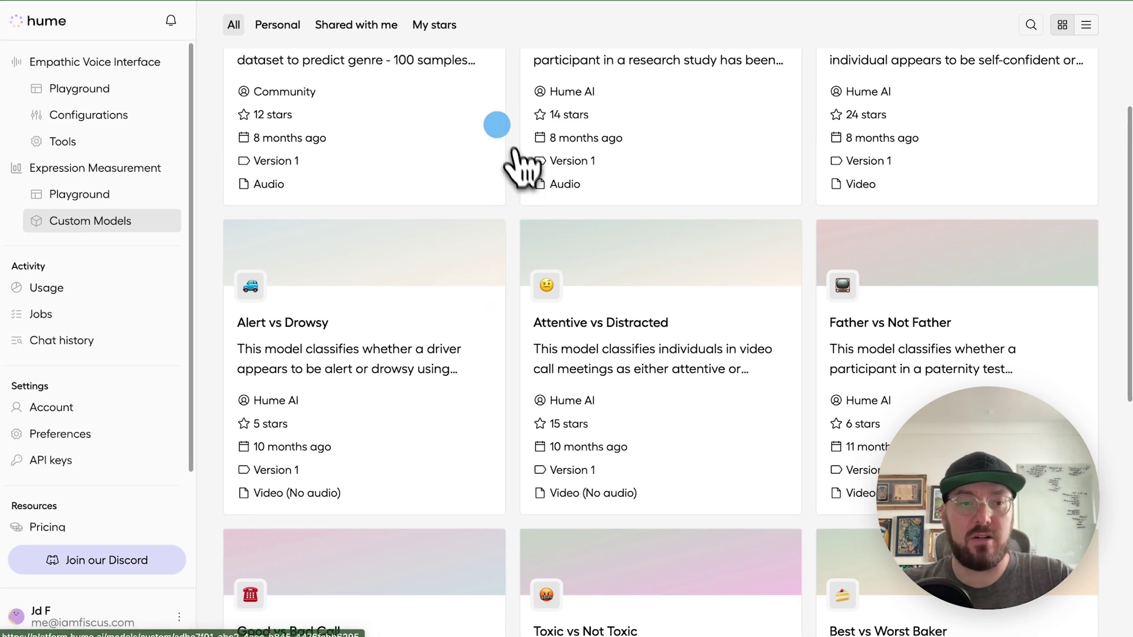
pyautogui.scroll(-2, 534, 121)
pyautogui.scroll(-1, 497, 126)
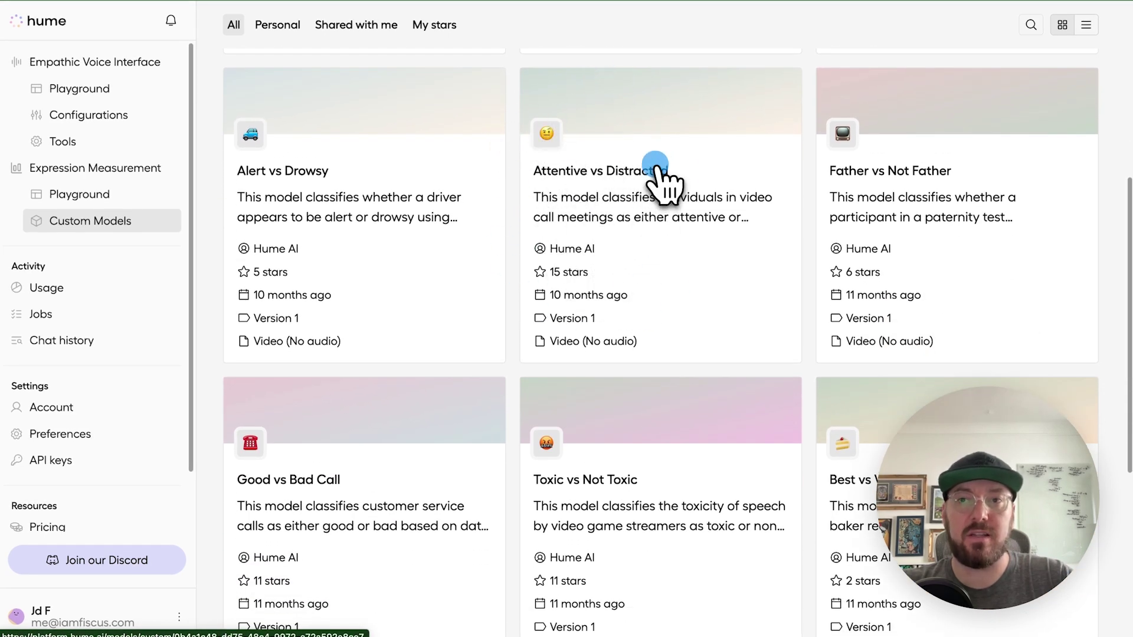
pyautogui.click(625, 184)
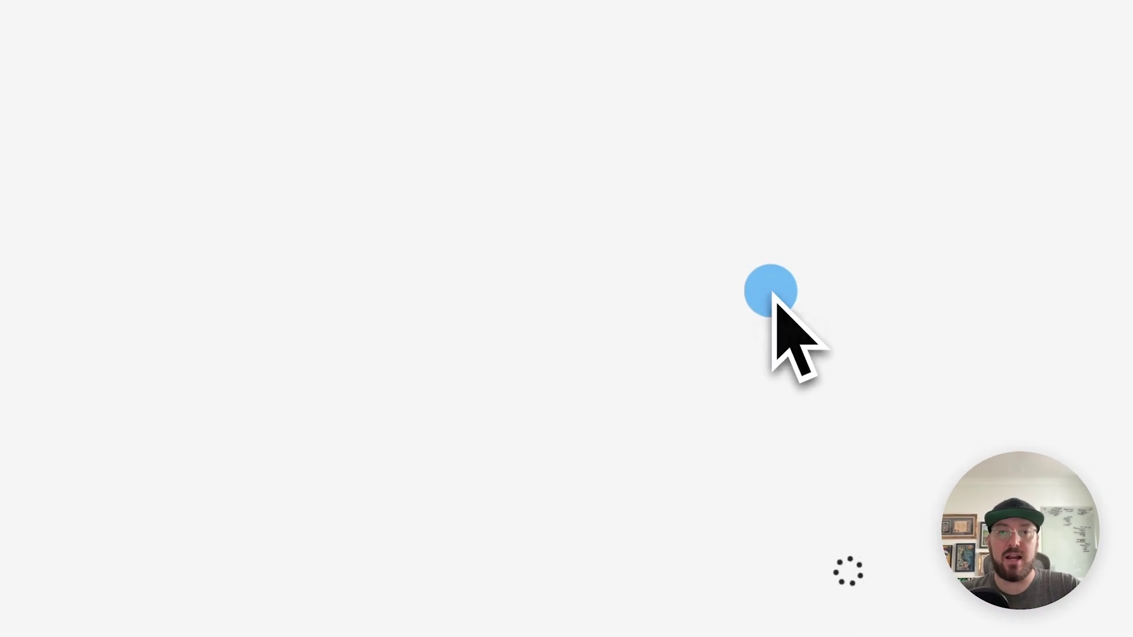
# Step: Review the model's metrics, colour the confidence chart by your labels, and preview 037_distracted.mp4
pyautogui.scroll(-5, 364, 323)
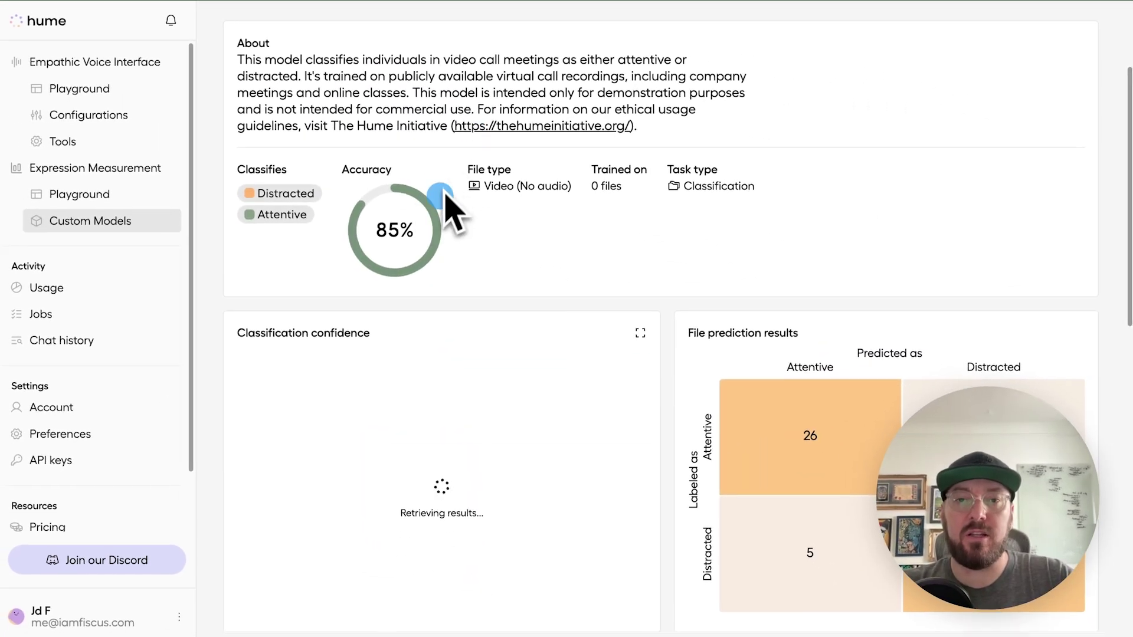
pyautogui.scroll(-3, 448, 206)
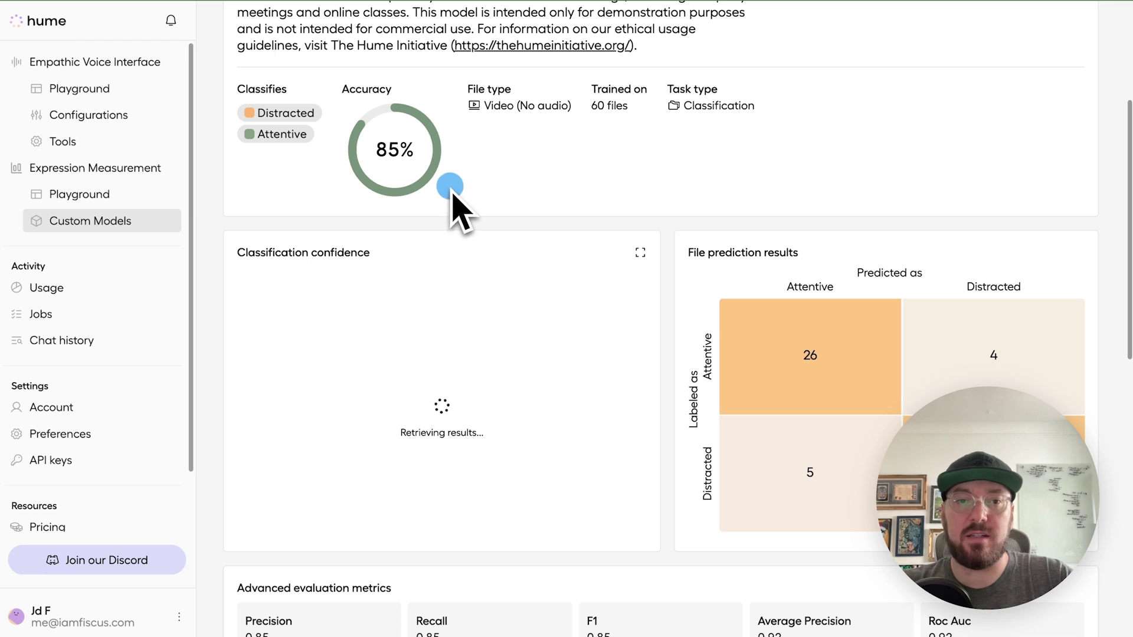
pyautogui.scroll(-3, 459, 212)
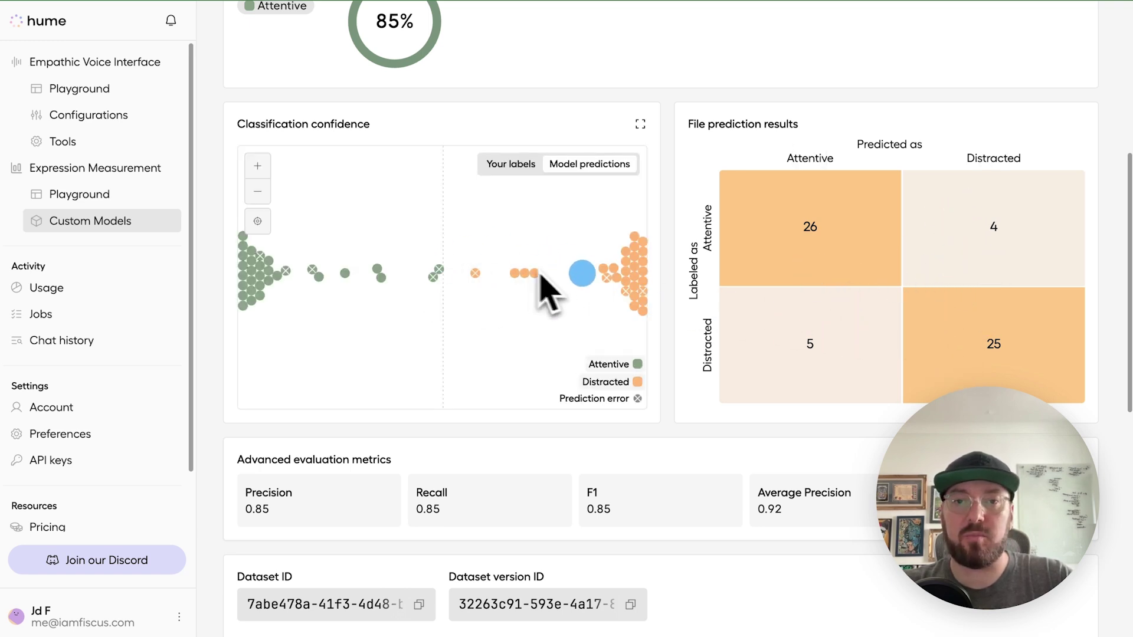
pyautogui.click(512, 164)
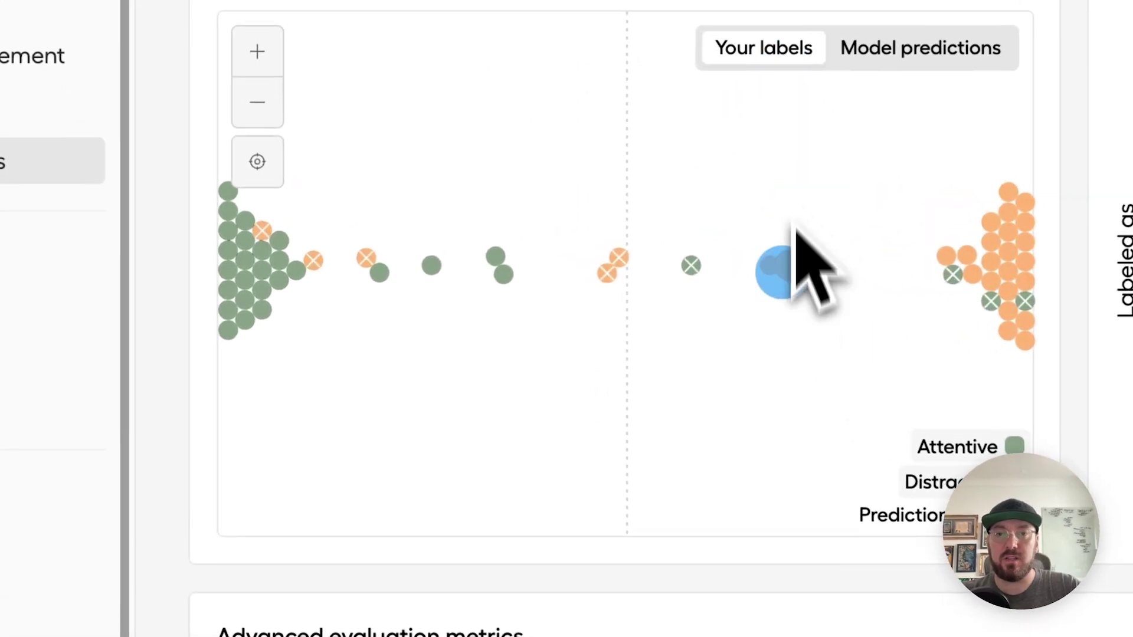
pyautogui.click(788, 269)
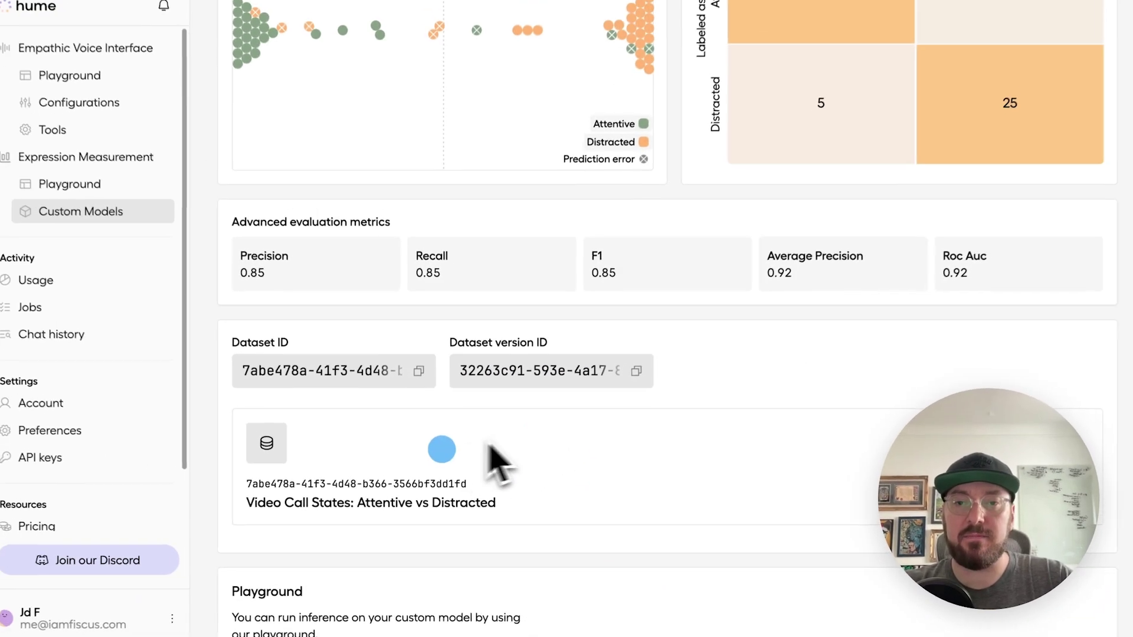
pyautogui.scroll(-2, 584, 625)
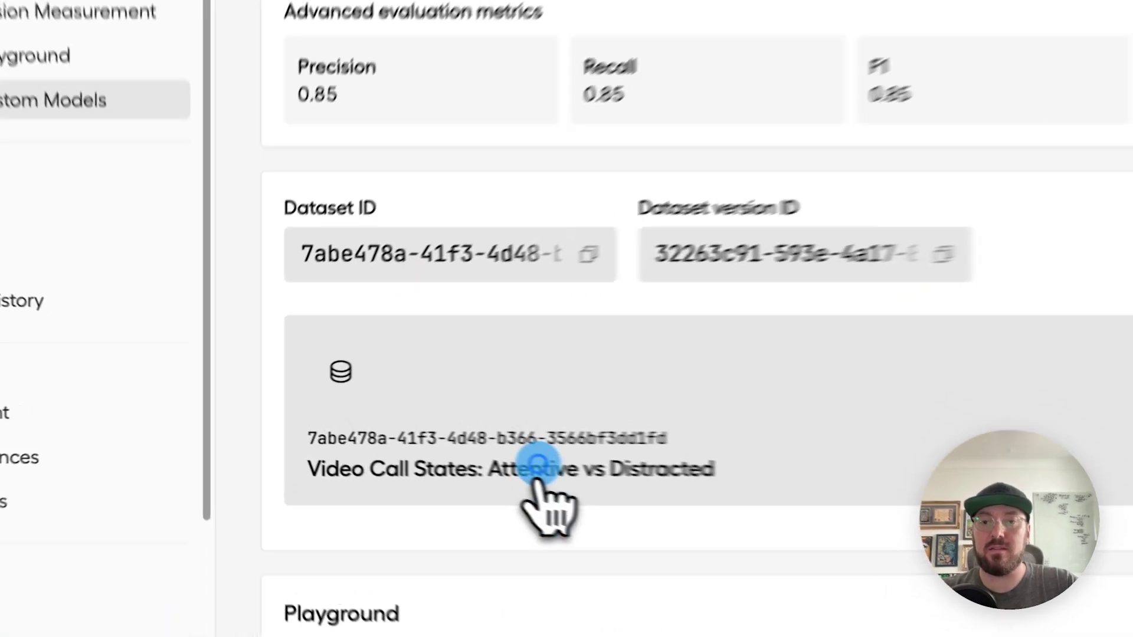
# Step: Open the Video Call States dataset and scroll its 60 files, highlighting a Distracted Focus label
pyautogui.click(388, 443)
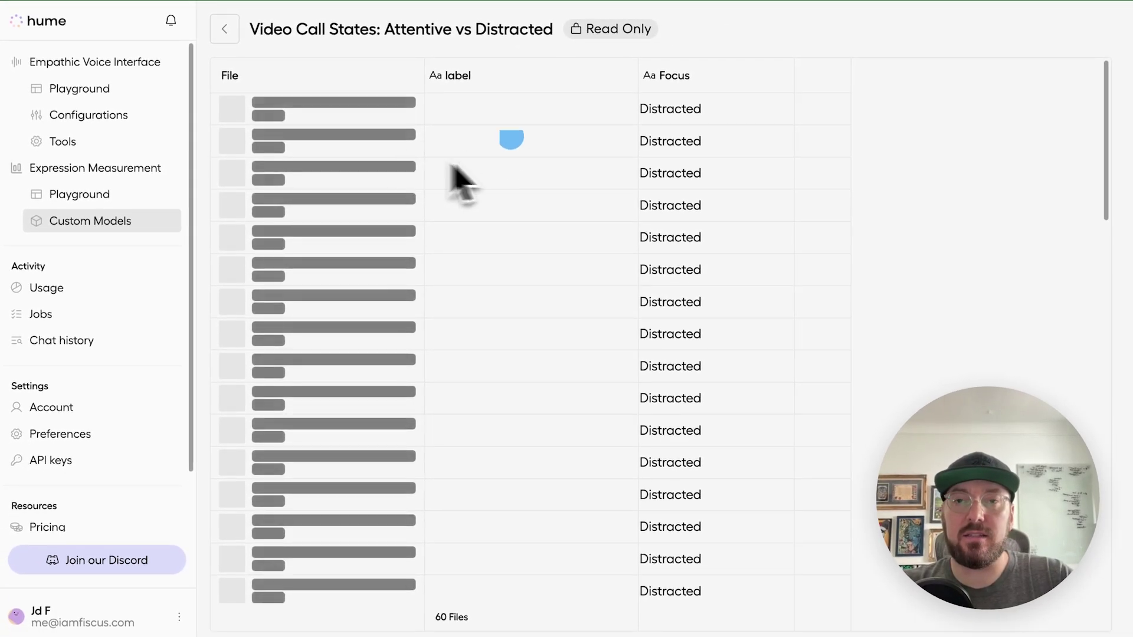
pyautogui.scroll(-1, 411, 127)
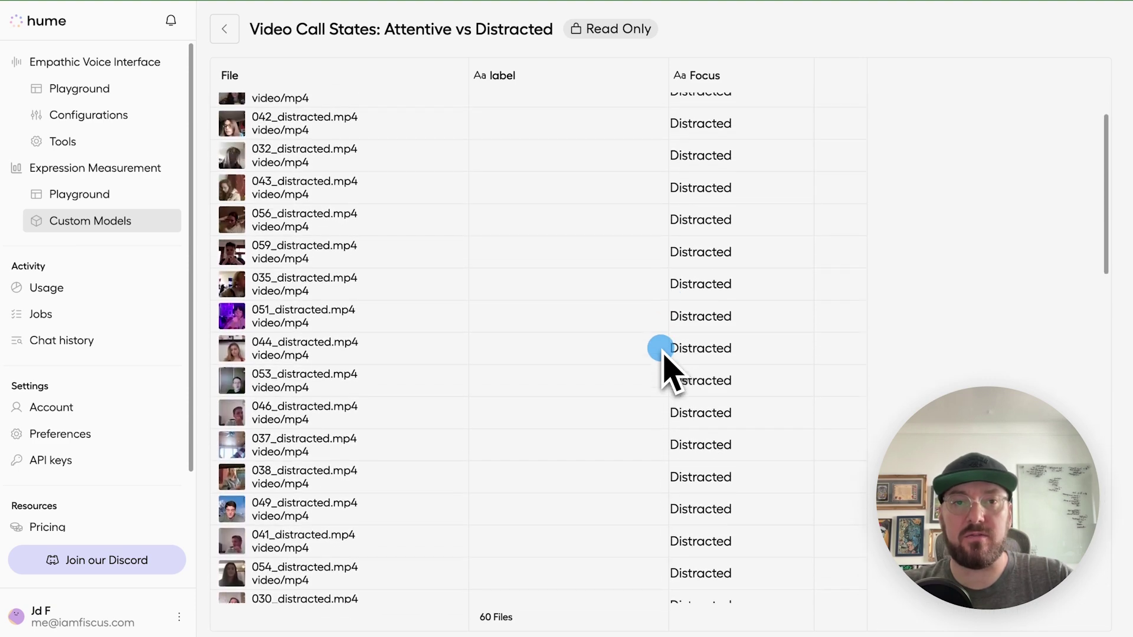
pyautogui.moveTo(678, 120); pyautogui.dragTo(723, 122)
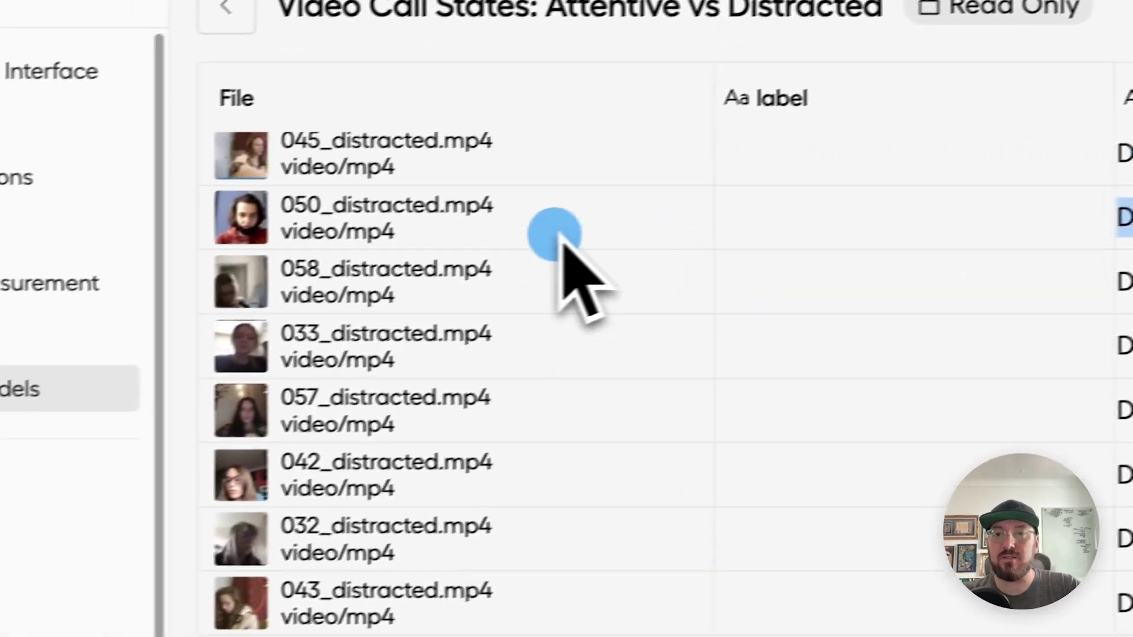
pyautogui.scroll(1, 564, 245)
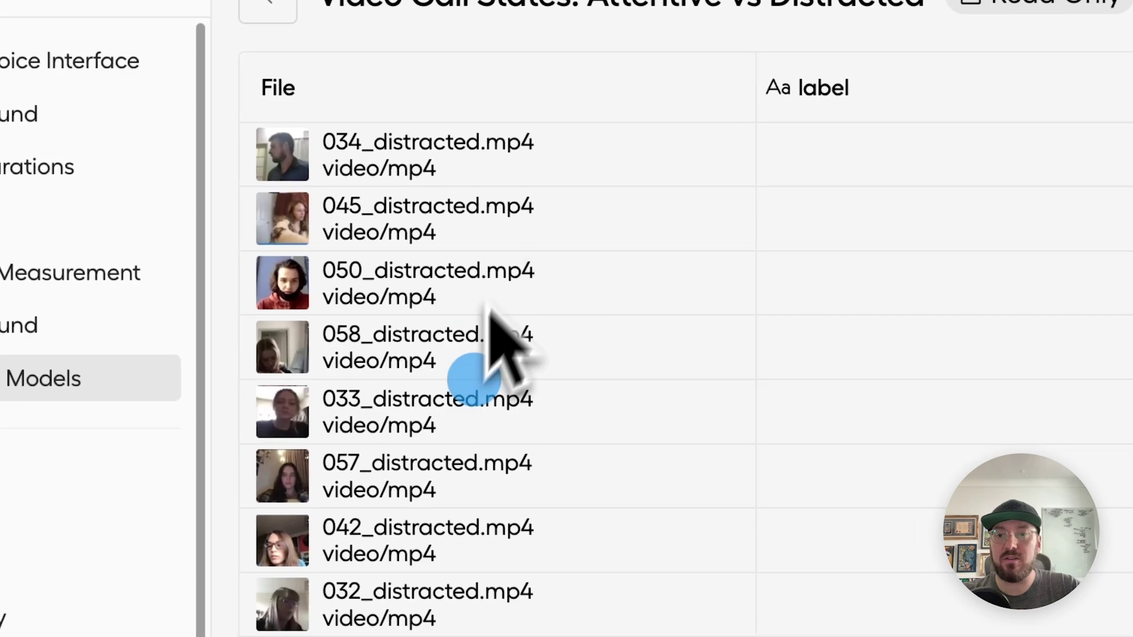
pyautogui.scroll(-5, 463, 333)
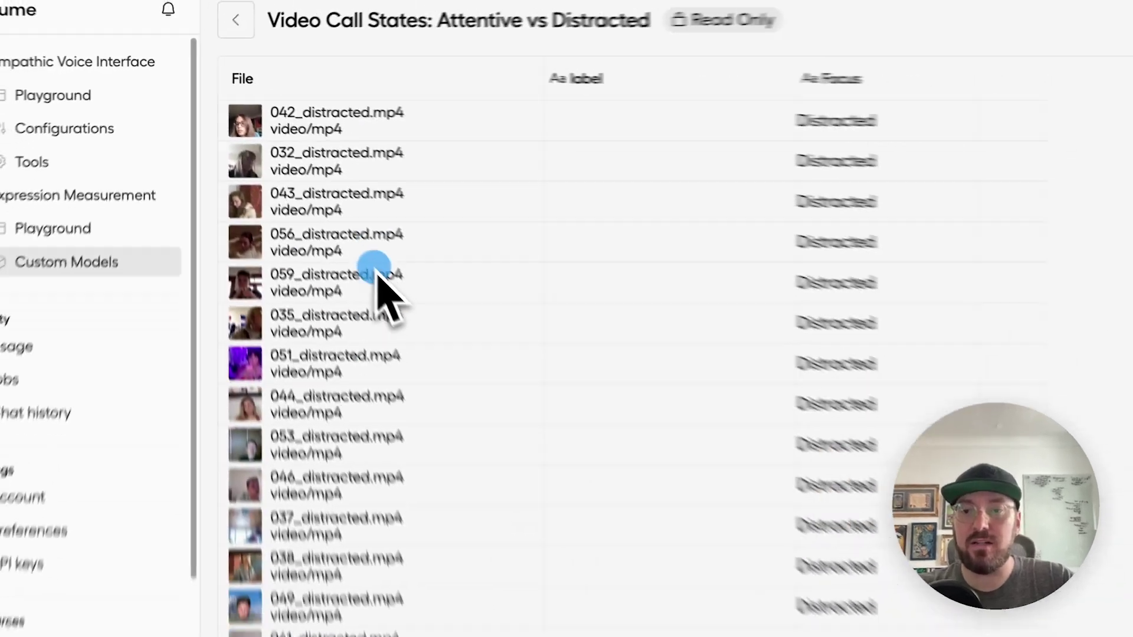
pyautogui.scroll(-5, 378, 276)
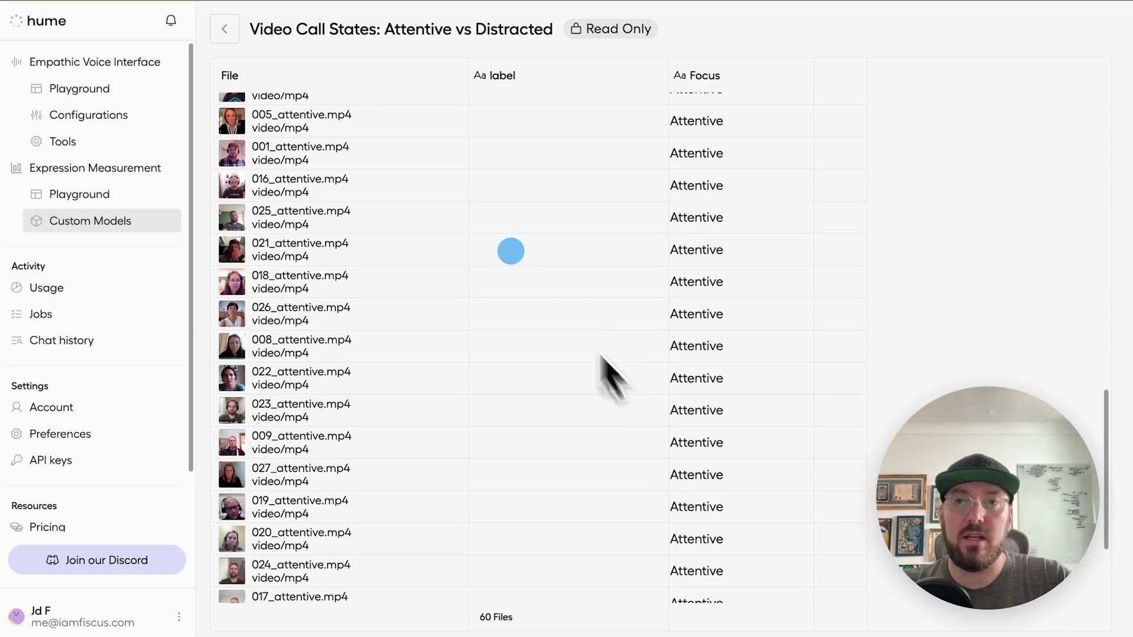
pyautogui.scroll(-5, 434, 330)
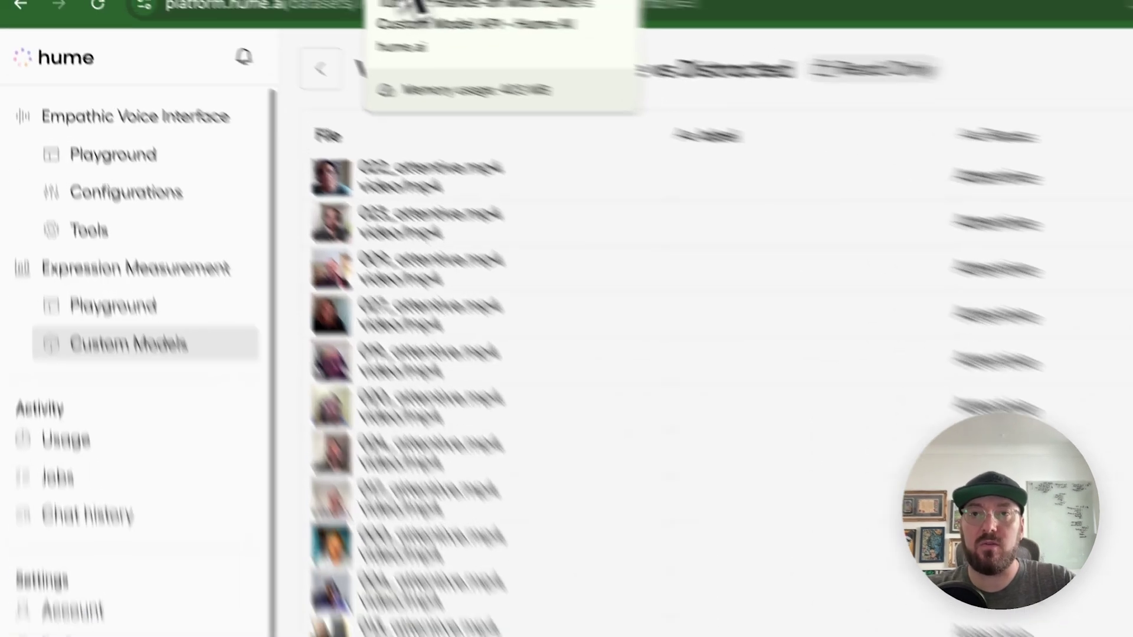
# Step: Switch to the custom model tutorial post and scroll down to Step 1: Prepare your dataset
pyautogui.click(561, 9)
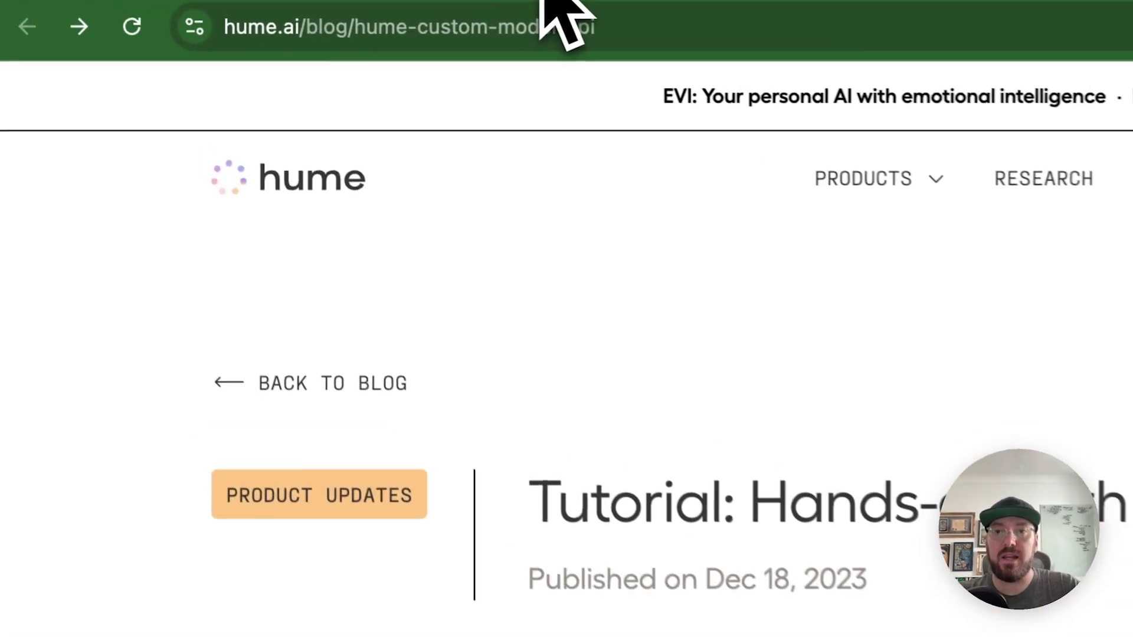
pyautogui.click(569, 336)
pyautogui.scroll(-5, 570, 344)
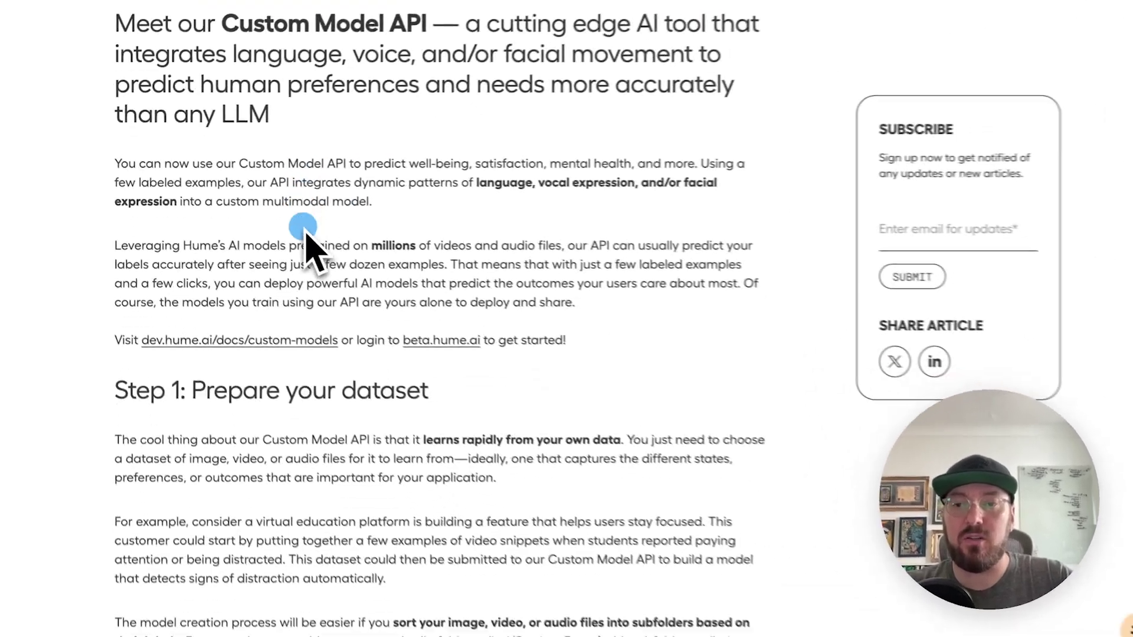
pyautogui.scroll(-3, 306, 234)
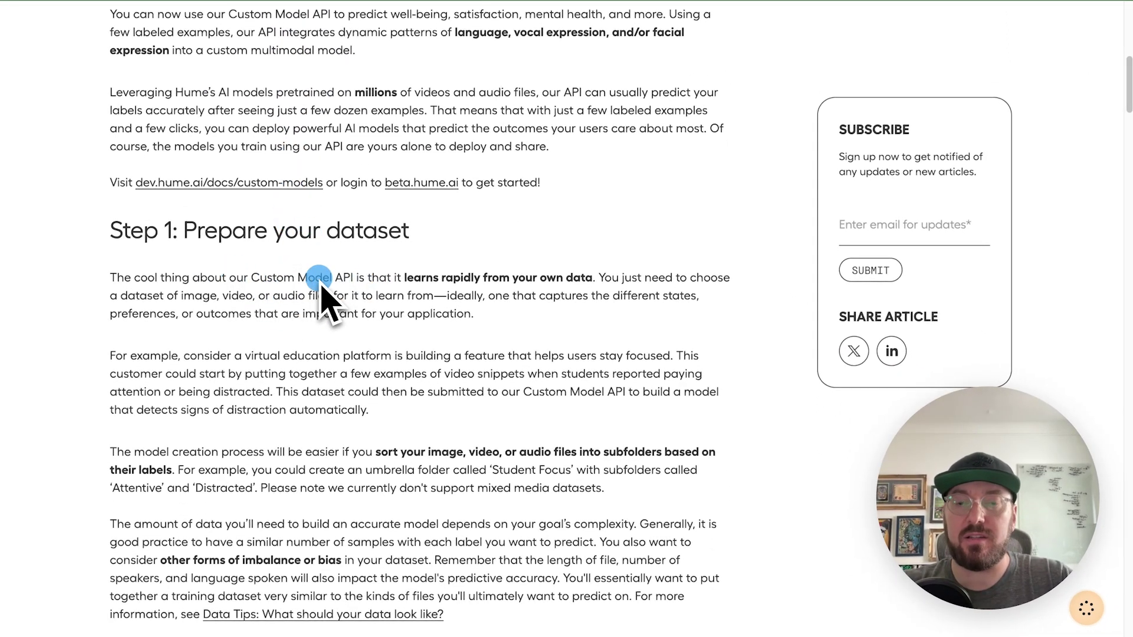
pyautogui.scroll(-3, 321, 284)
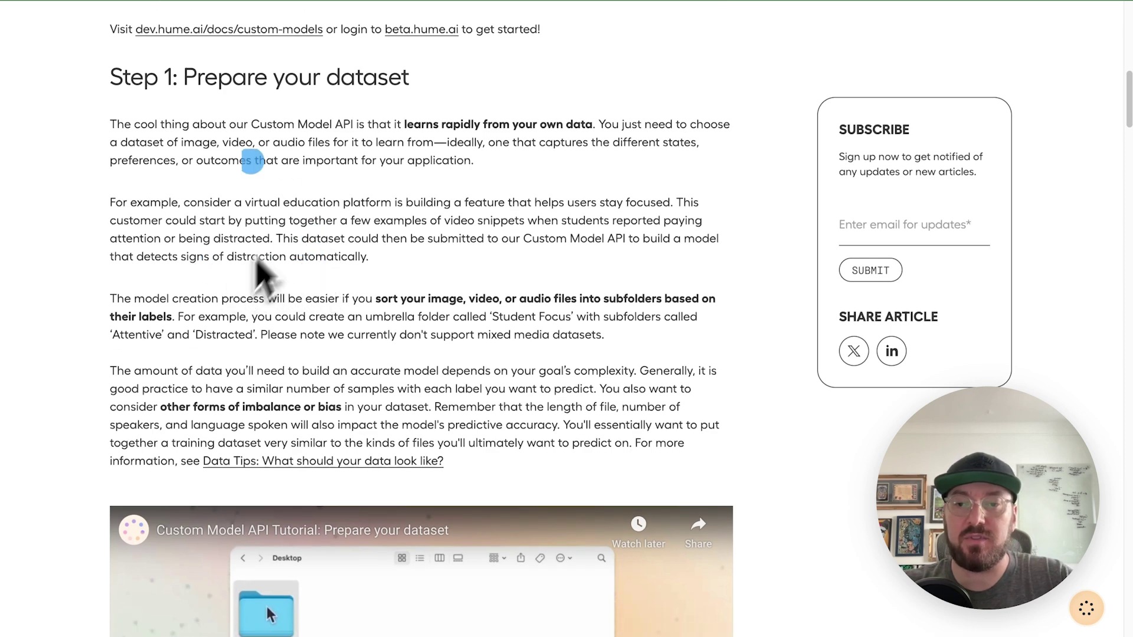
pyautogui.scroll(-1, 277, 236)
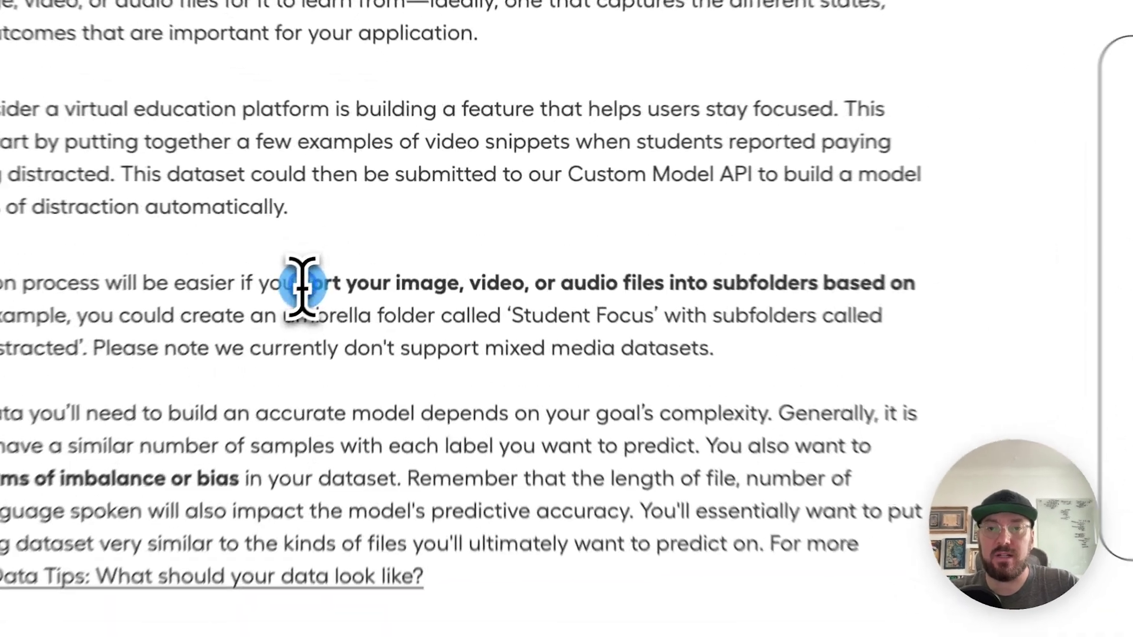
# Step: Highlight the advice to sort files into subfolders, then play the dataset preparation video
pyautogui.moveTo(380, 234); pyautogui.dragTo(601, 240)
pyautogui.moveTo(732, 307); pyautogui.dragTo(1001, 236)
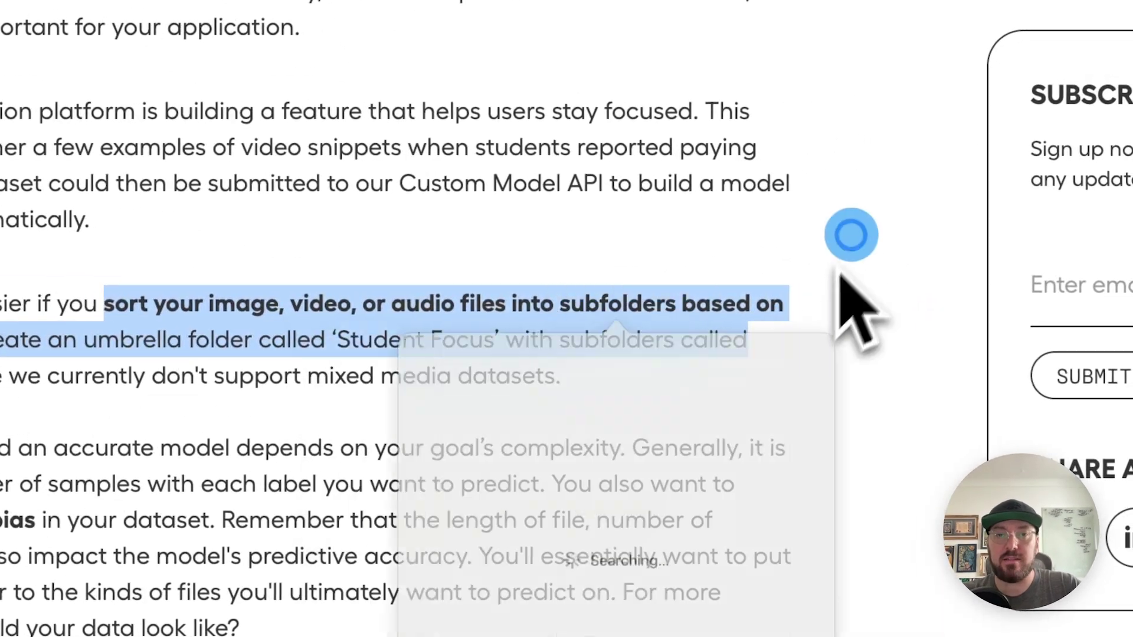
pyautogui.click(1026, 242)
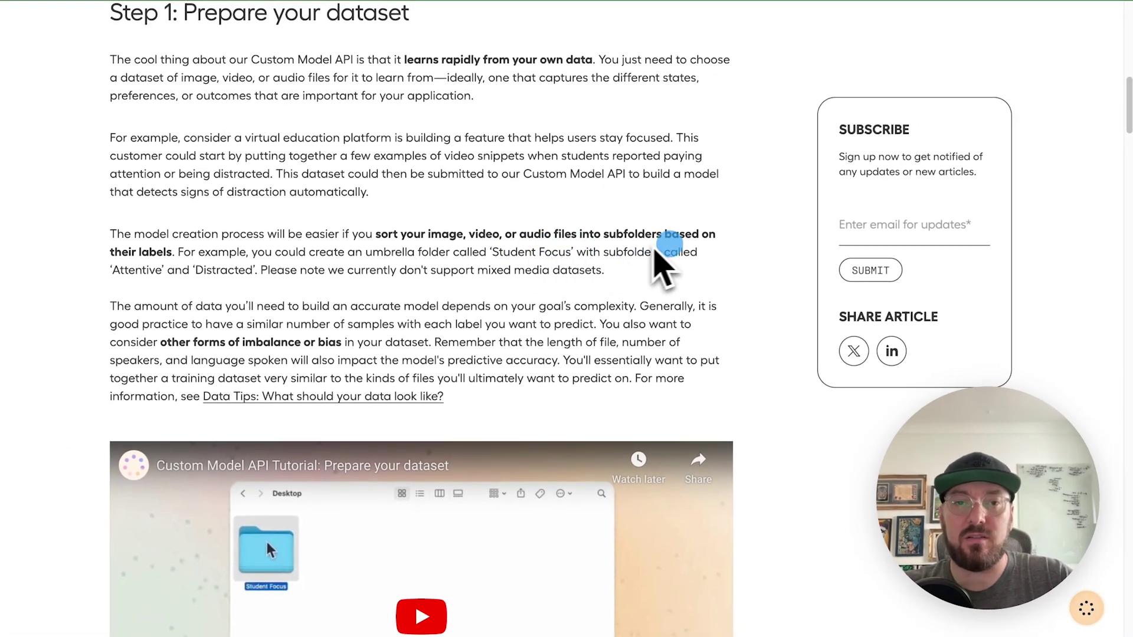
pyautogui.scroll(-5, 177, 274)
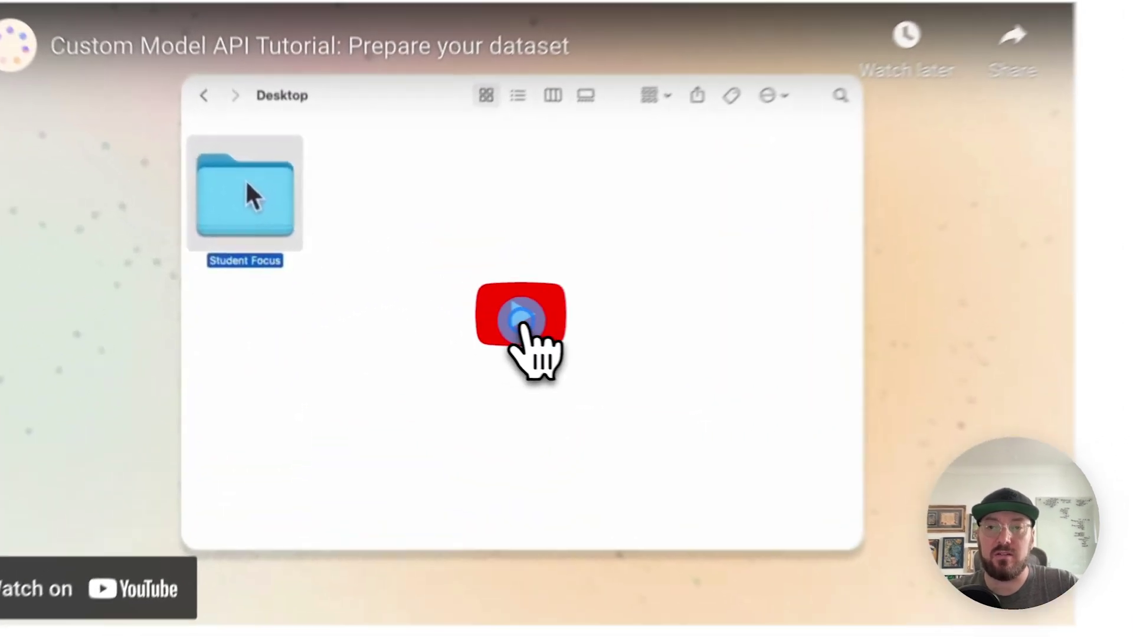
pyautogui.click(522, 321)
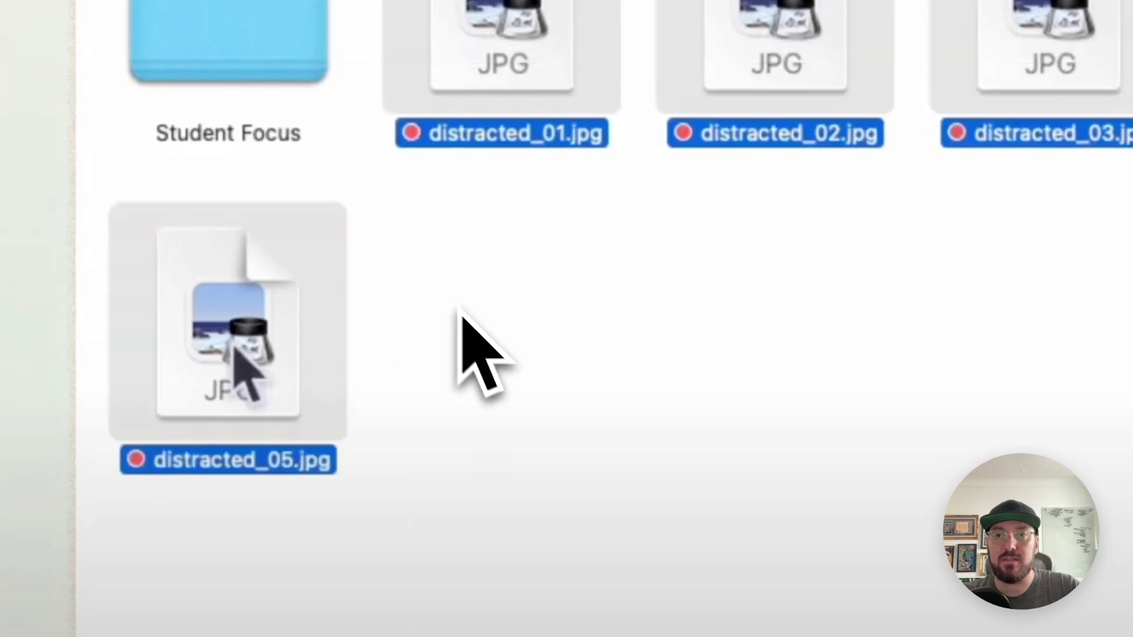
# Step: Watch the tutorial sort images into Attentive and Distracted folders, with the suggestions overlay dismissed
pyautogui.click(466, 317)
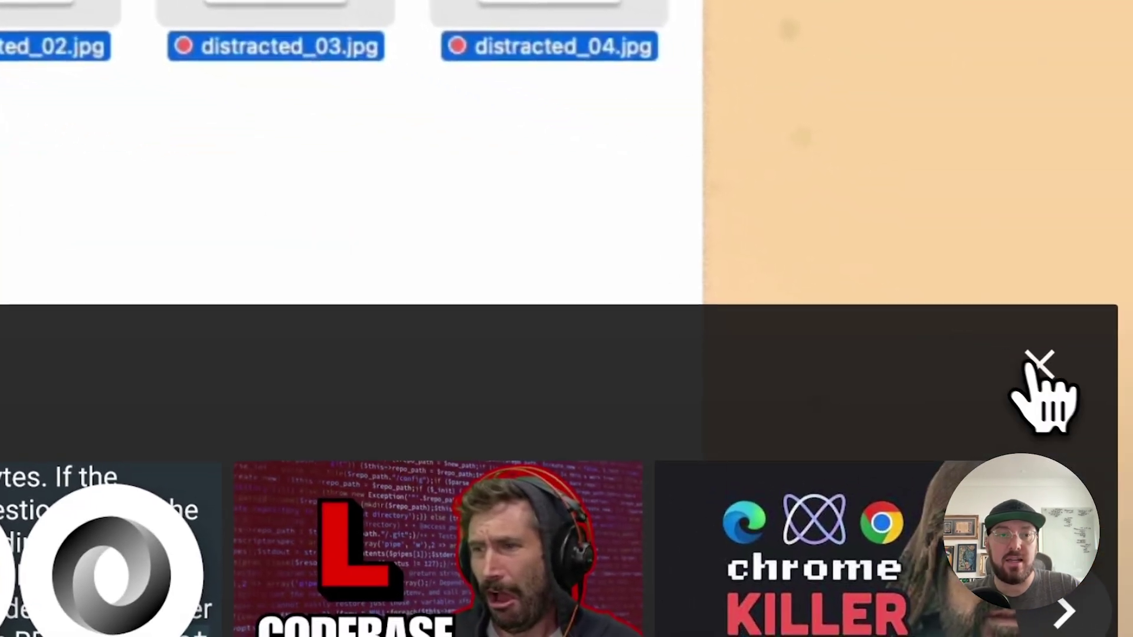
pyautogui.click(1036, 366)
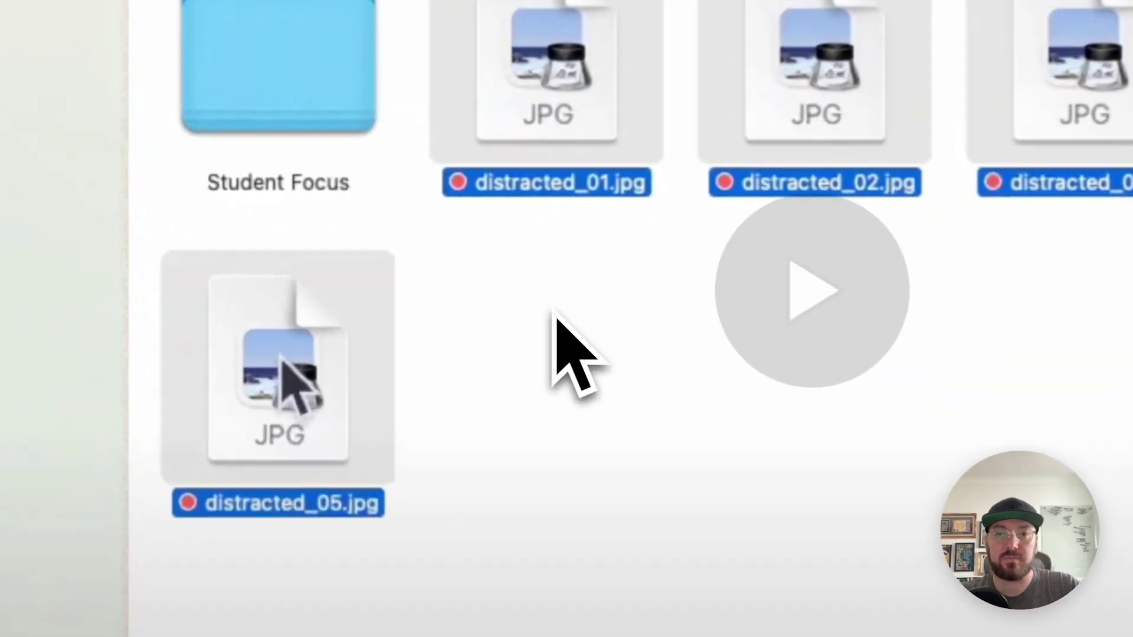
pyautogui.moveTo(287, 350); pyautogui.dragTo(283, 154)
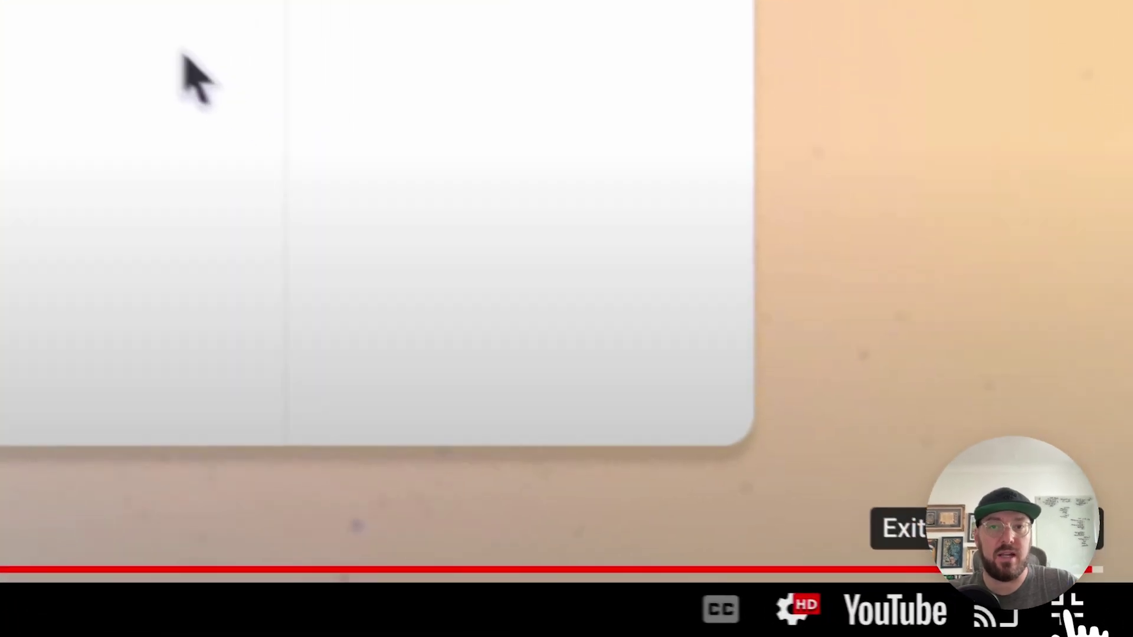
# Step: Exit full-screen playback and return to the blog at Step 2: Create your dataset
pyautogui.click(1067, 614)
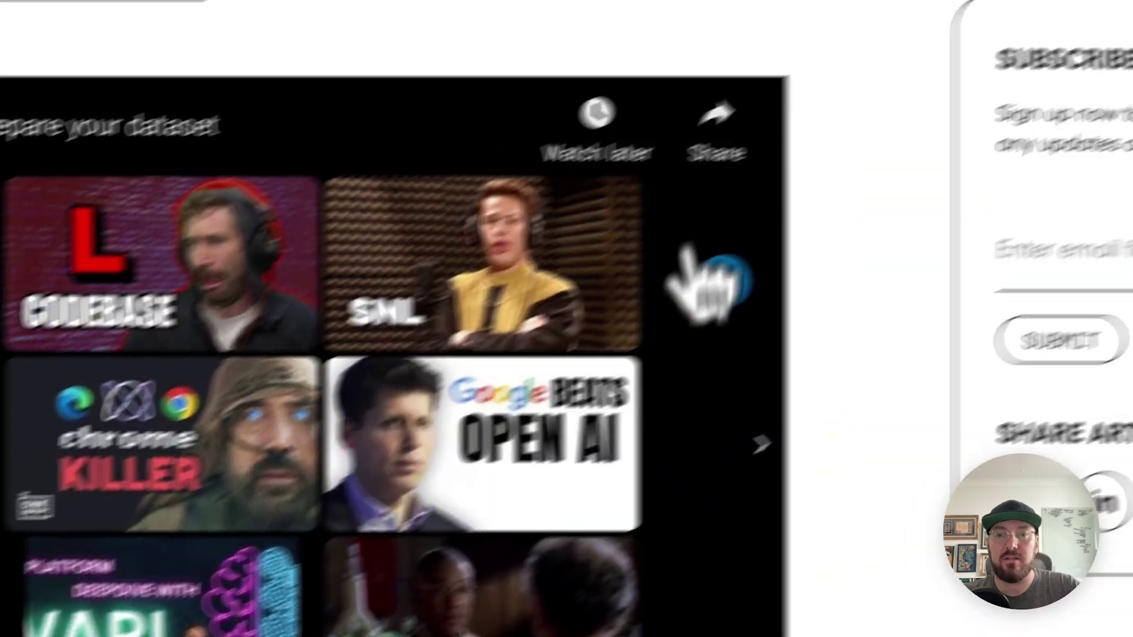
pyautogui.click(571, 372)
pyautogui.scroll(-5, 571, 372)
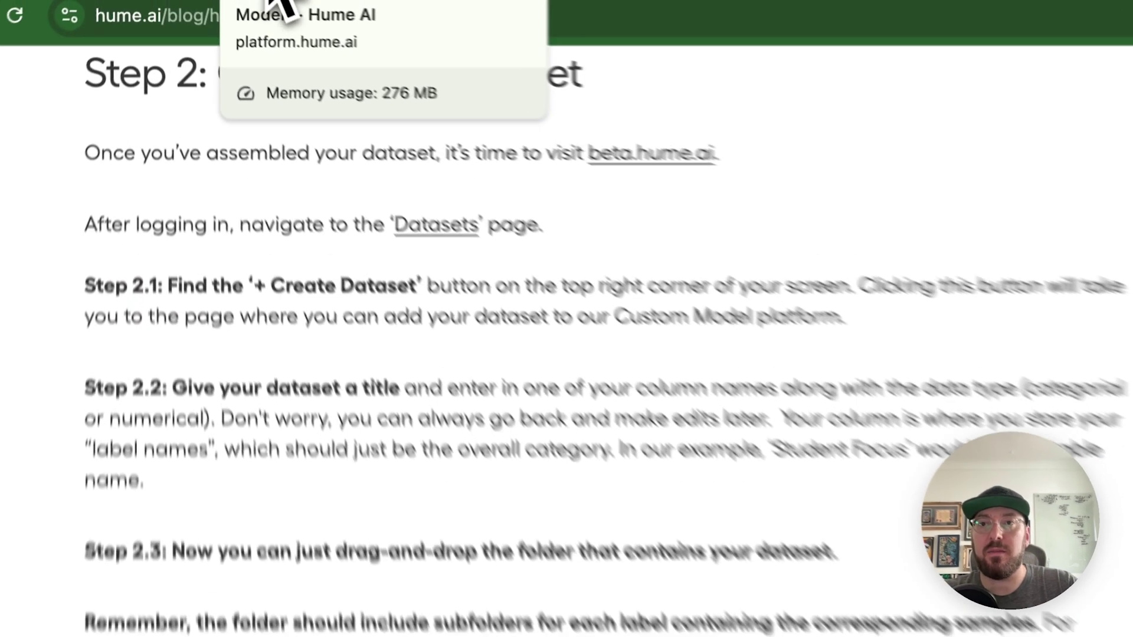
# Step: Scroll through Steps 2 to 5 of the tutorial post down to the 'In closing' section
pyautogui.click(286, 8)
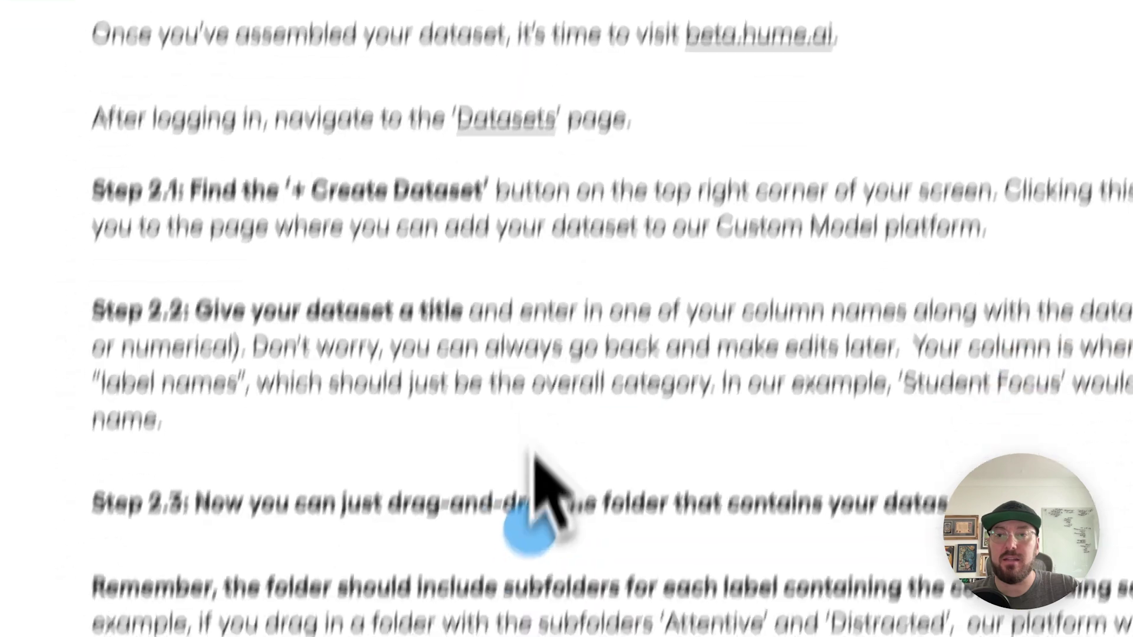
pyautogui.scroll(-5, 563, 420)
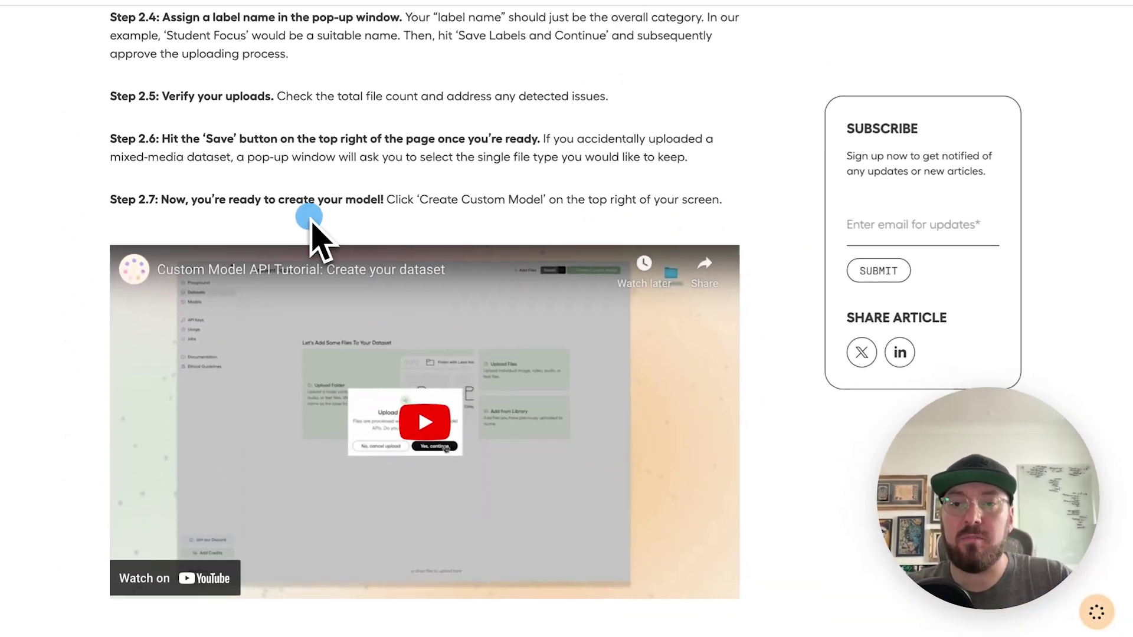
pyautogui.scroll(-5, 313, 236)
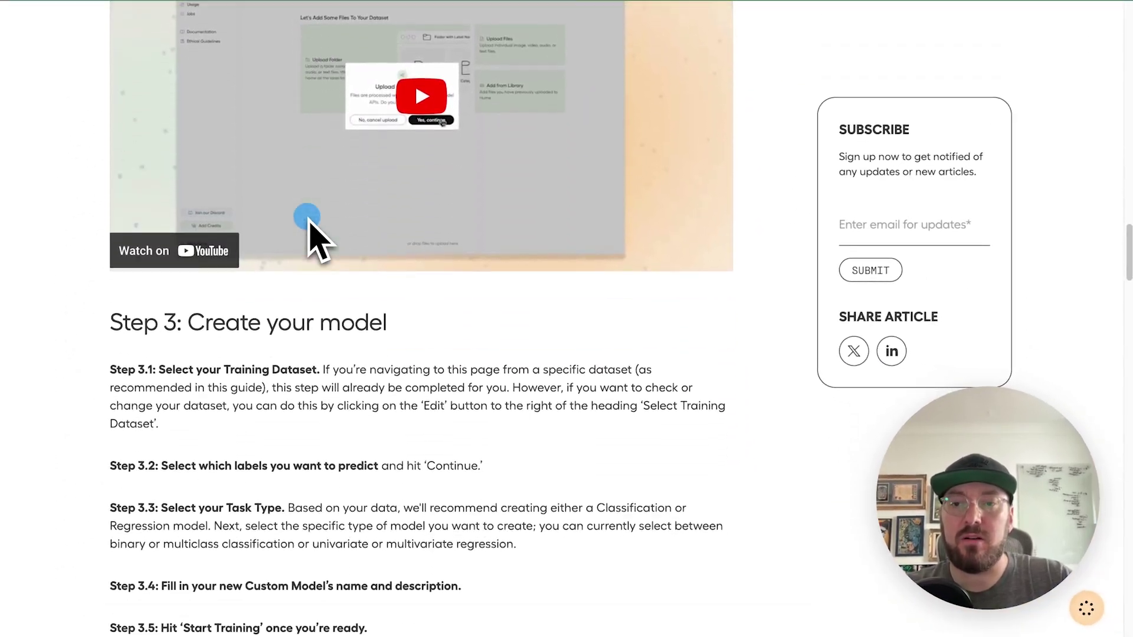
pyautogui.scroll(-5, 316, 244)
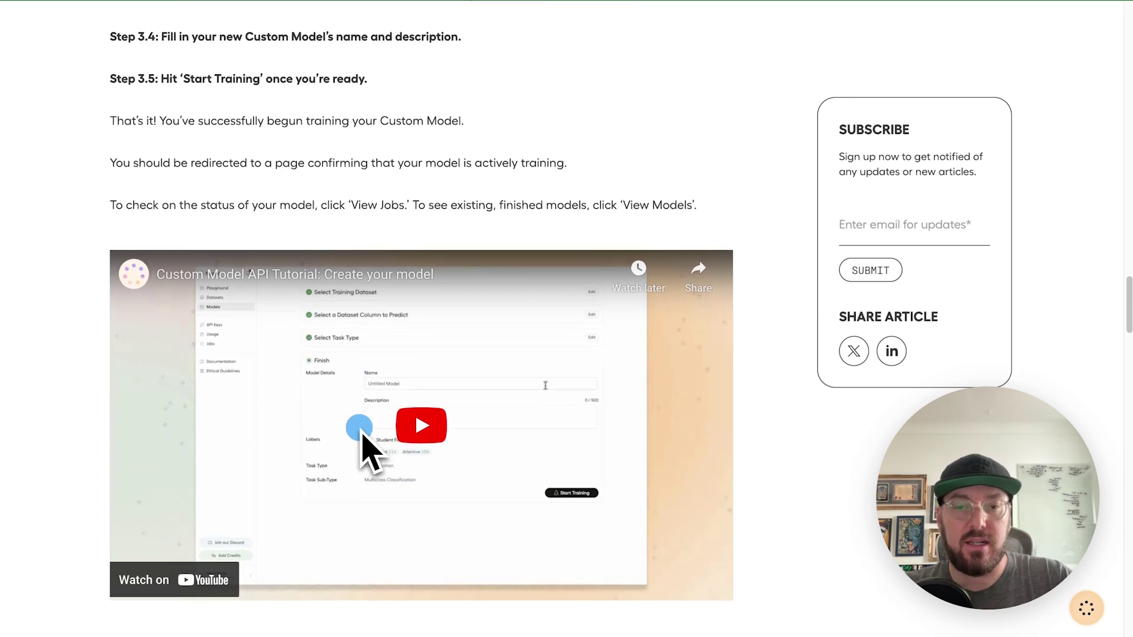
pyautogui.scroll(-3, 362, 435)
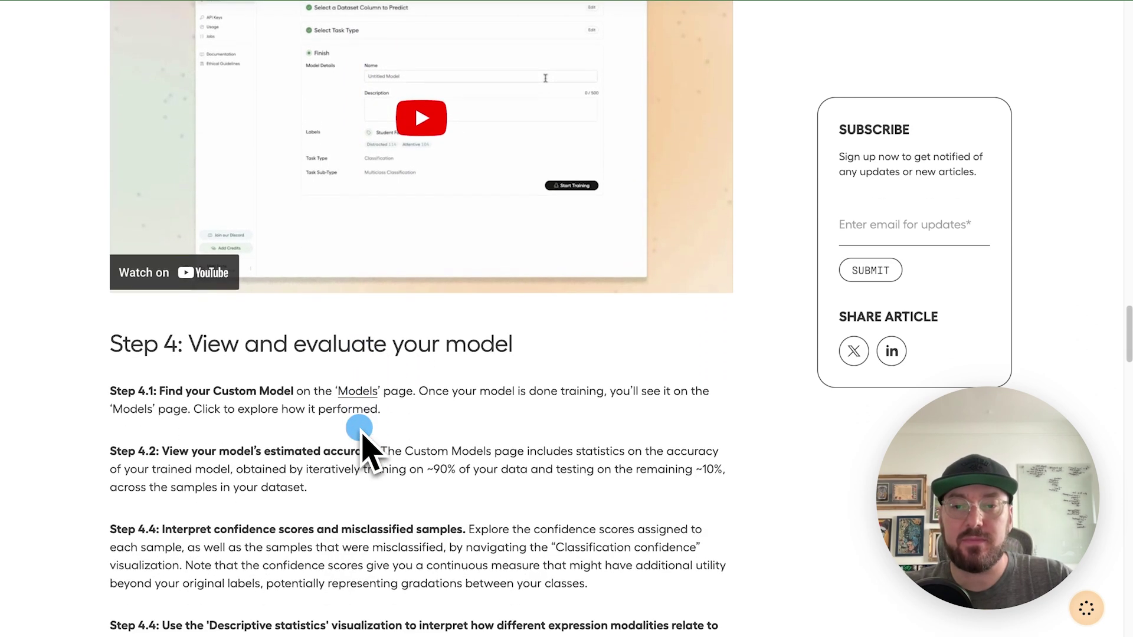
pyautogui.scroll(-3, 362, 435)
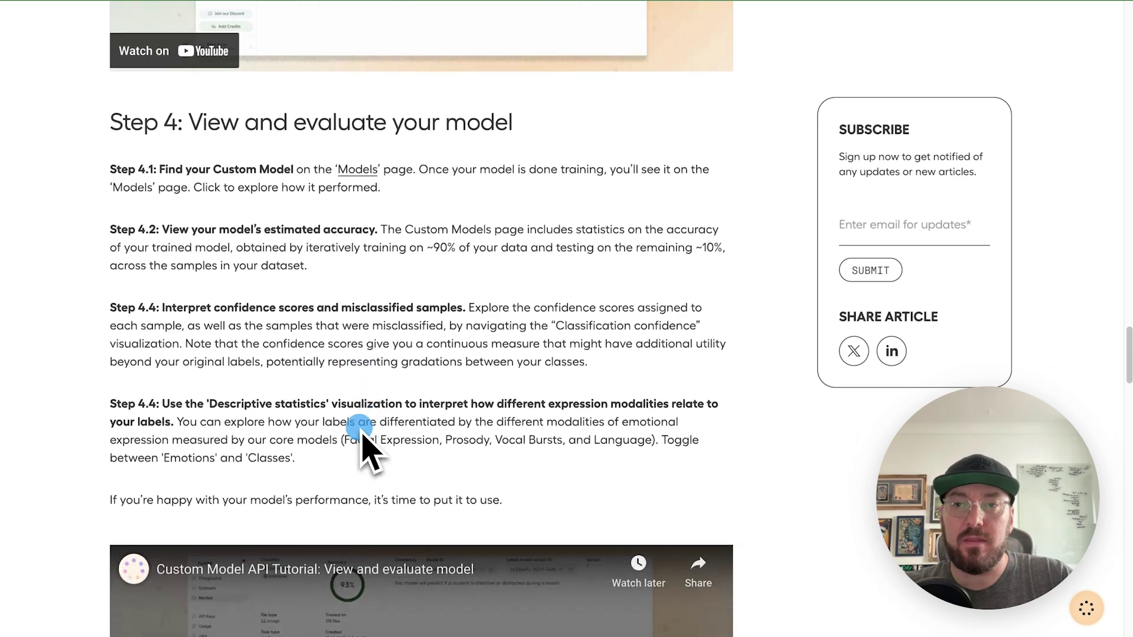
pyautogui.scroll(-3, 354, 397)
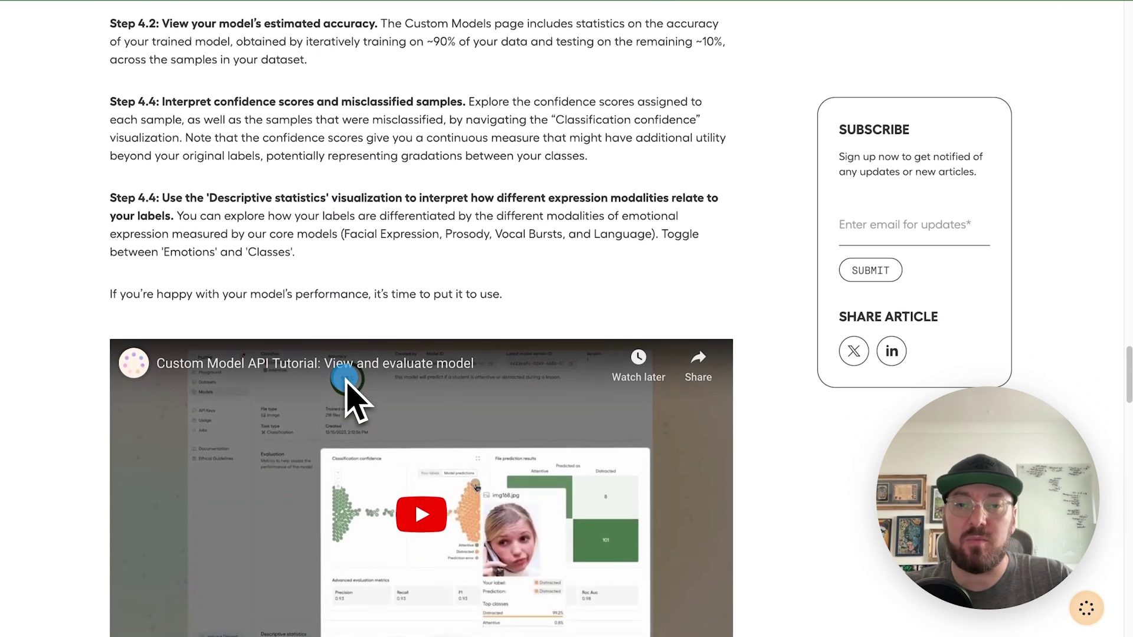
pyautogui.scroll(-4, 384, 467)
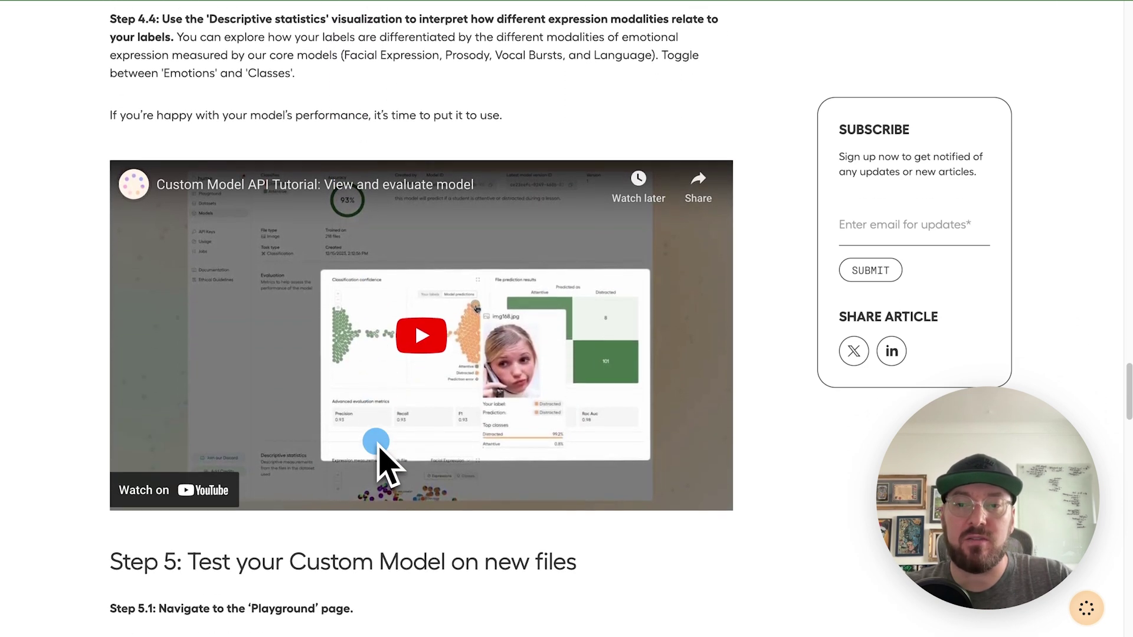
pyautogui.scroll(-7, 378, 455)
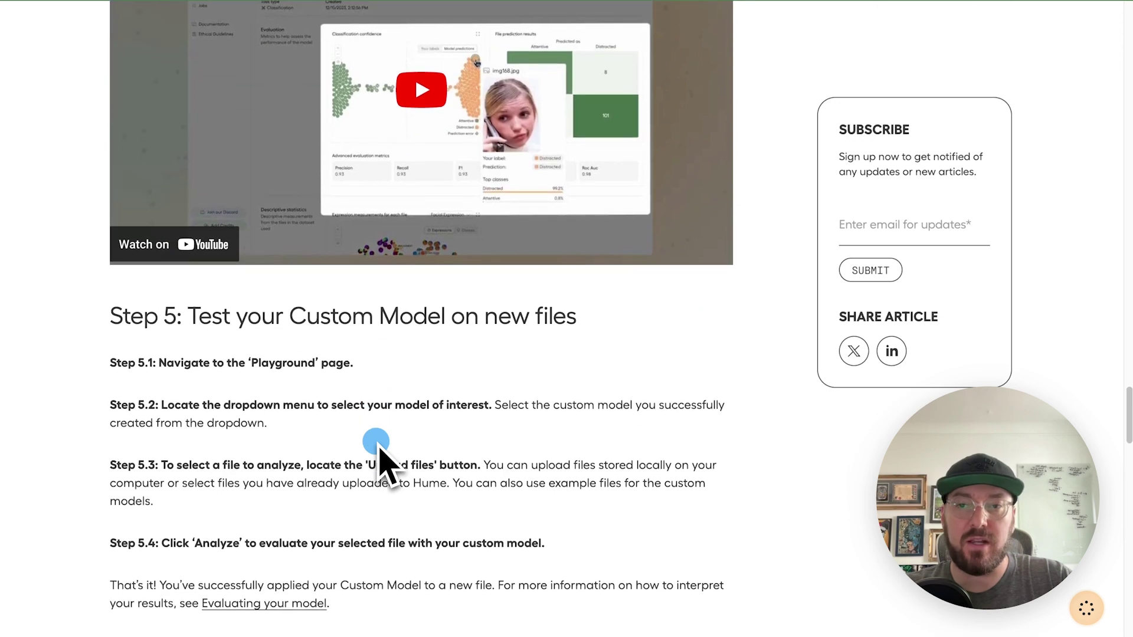
pyautogui.scroll(-5, 381, 448)
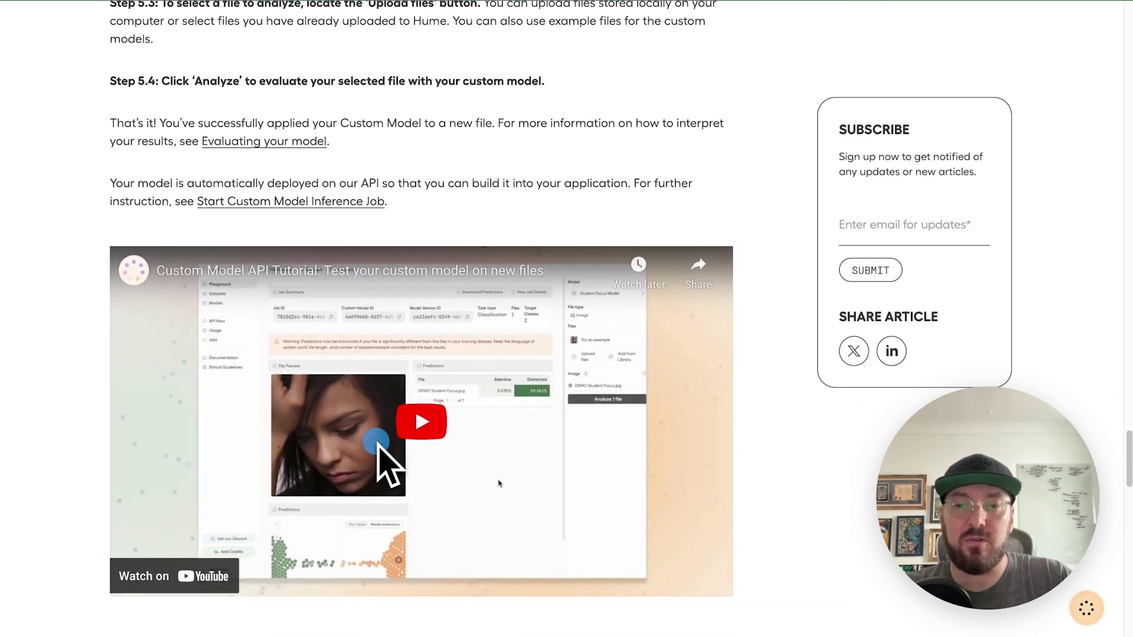
pyautogui.scroll(-1, 330, 419)
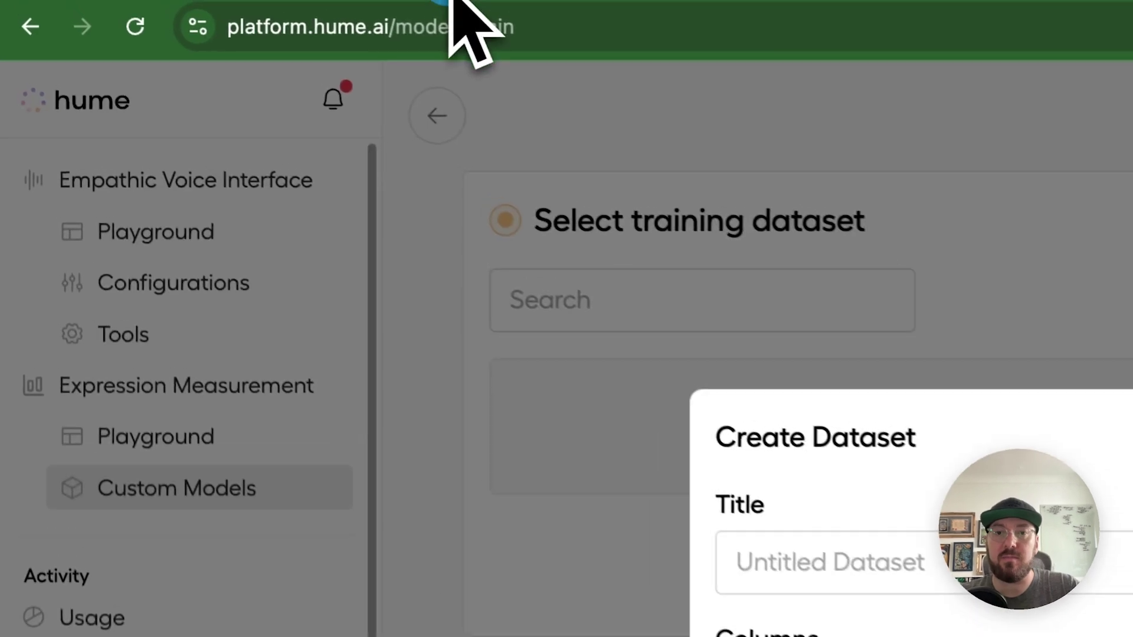
# Step: Close the Create Dataset dialog and return to the Video Call States: Attentive vs Distracted dataset
pyautogui.click(531, 353)
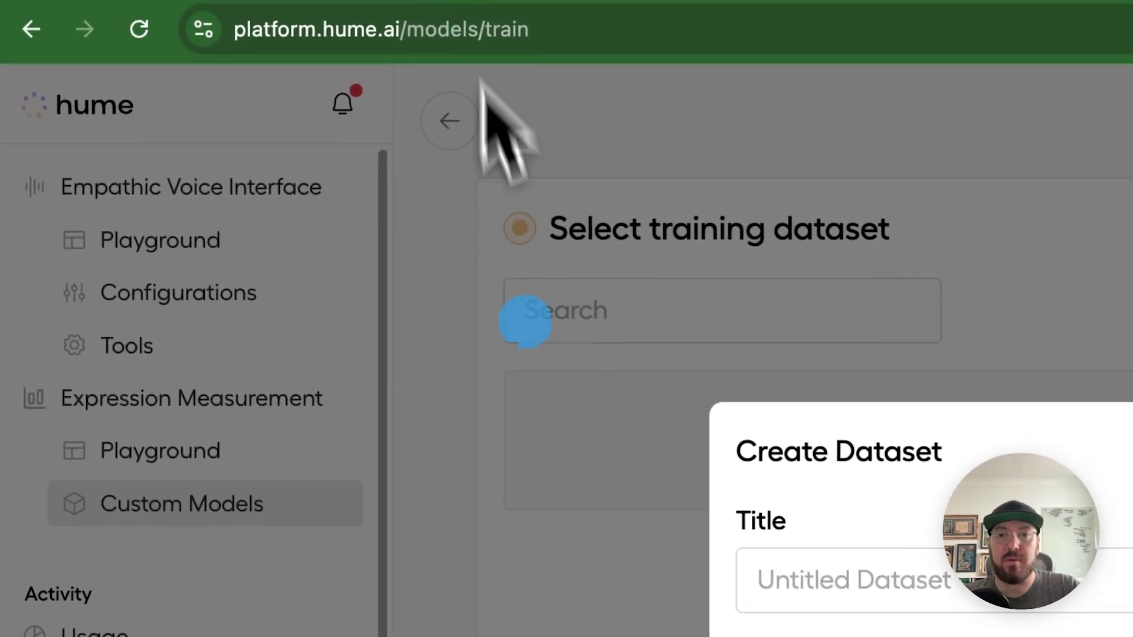
pyautogui.click(451, 124)
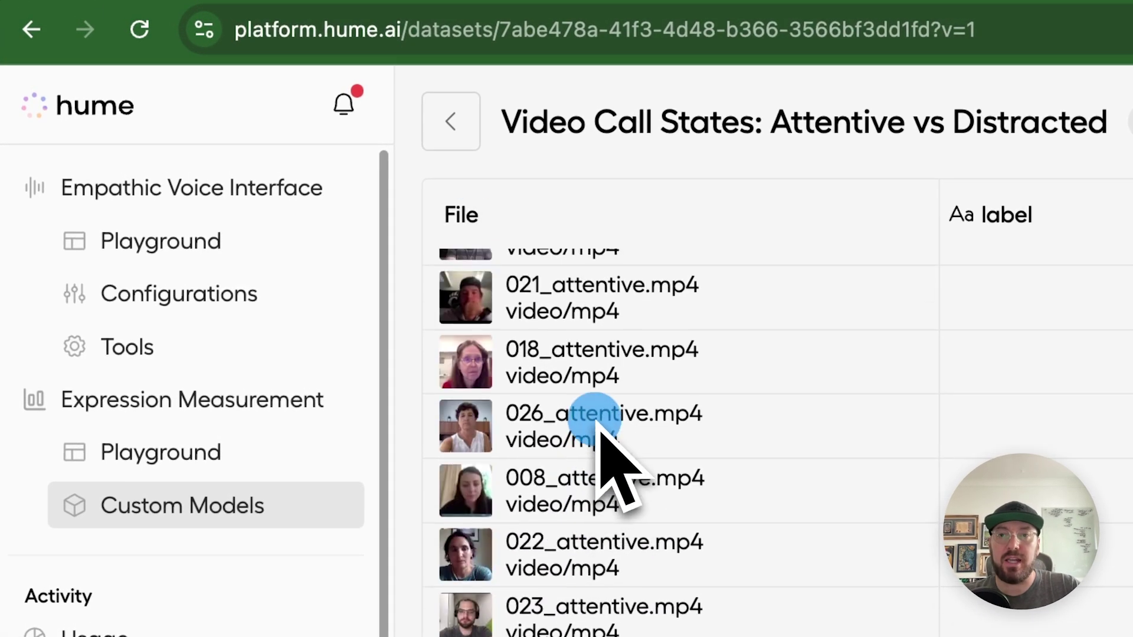
pyautogui.scroll(10, 597, 420)
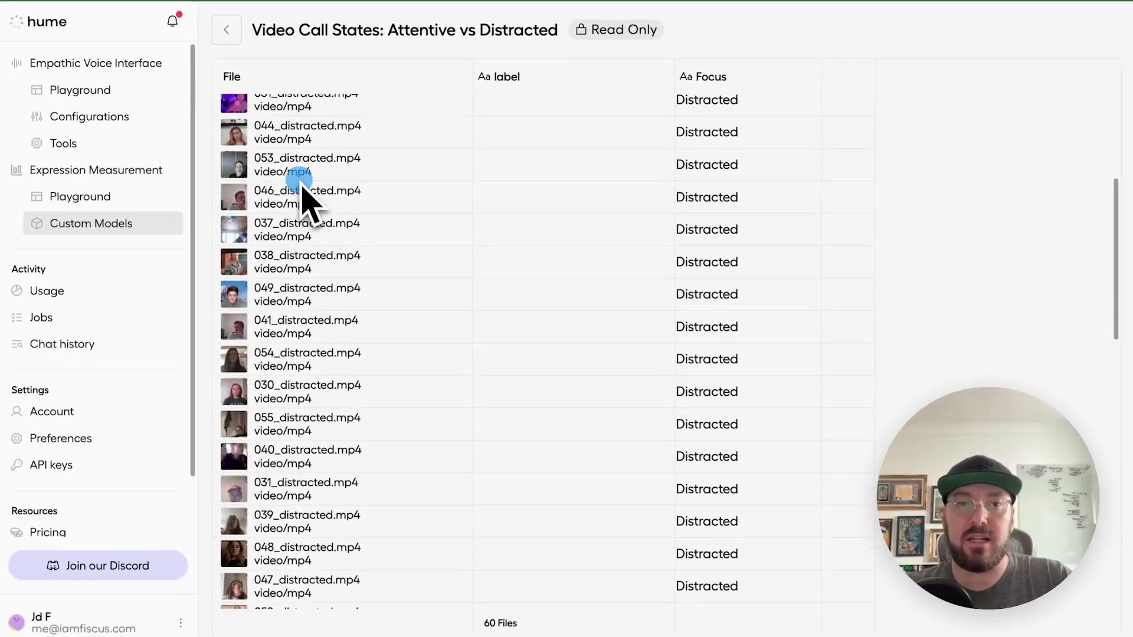
pyautogui.scroll(6, 304, 197)
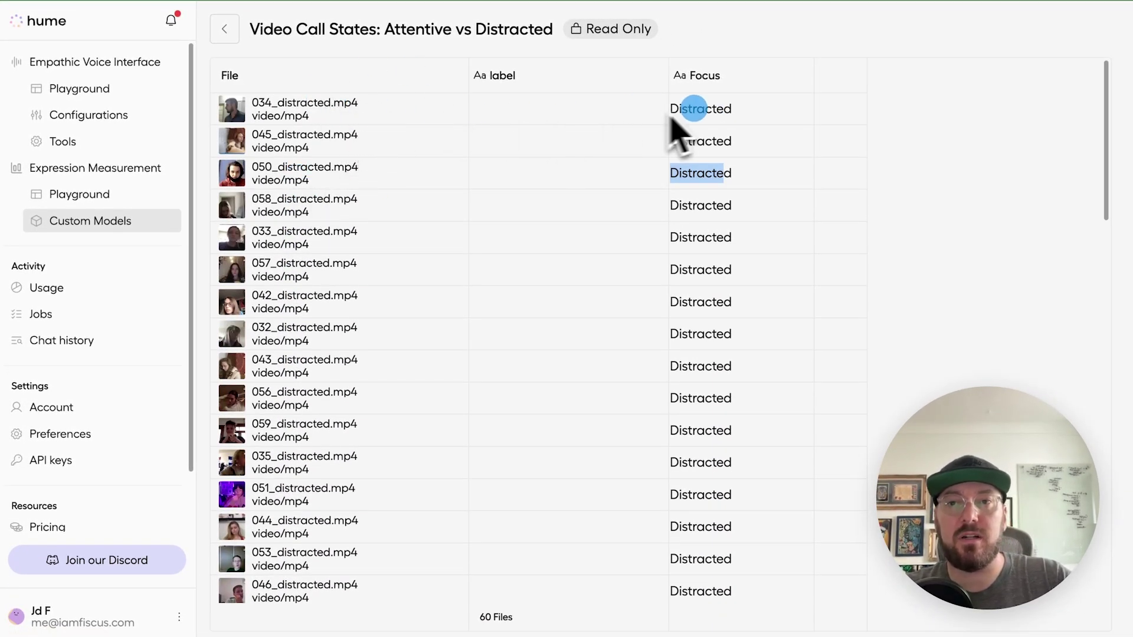
# Step: Highlight a Distracted and an Attentive label in the Focus column and scroll through the files
pyautogui.moveTo(739, 109); pyautogui.dragTo(676, 111)
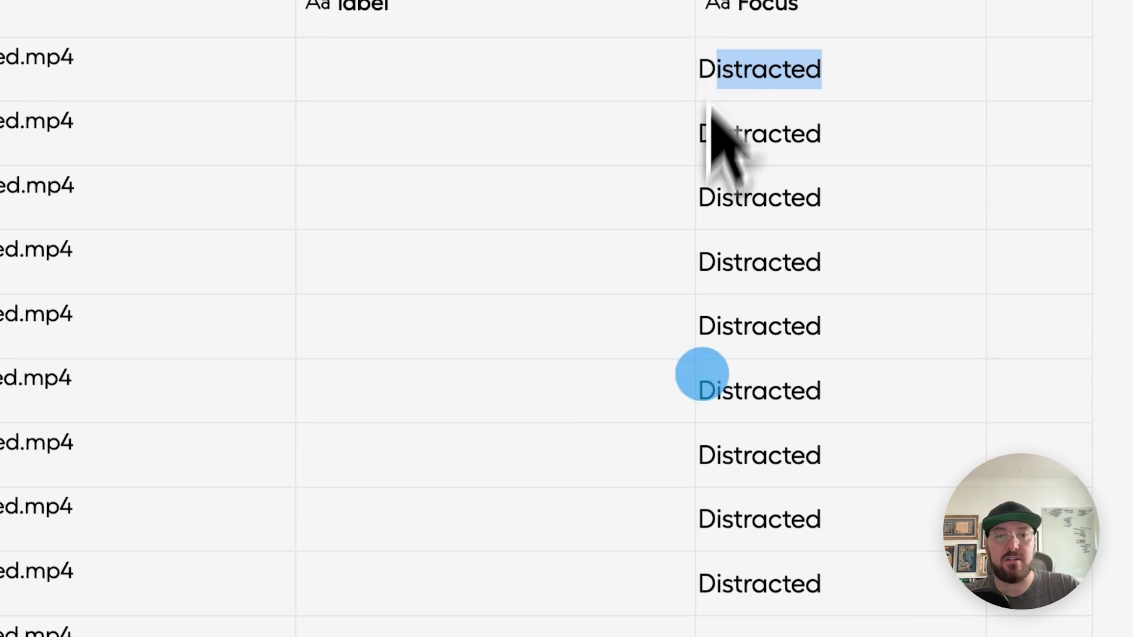
pyautogui.scroll(-10, 746, 556)
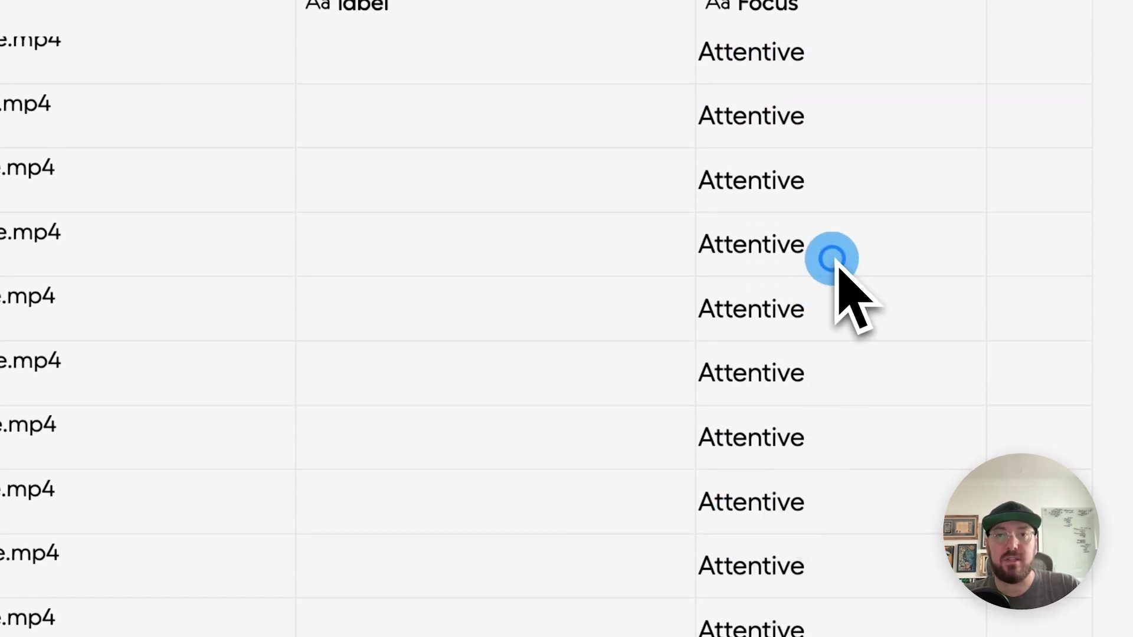
pyautogui.moveTo(831, 260); pyautogui.dragTo(677, 267)
pyautogui.scroll(5, 384, 254)
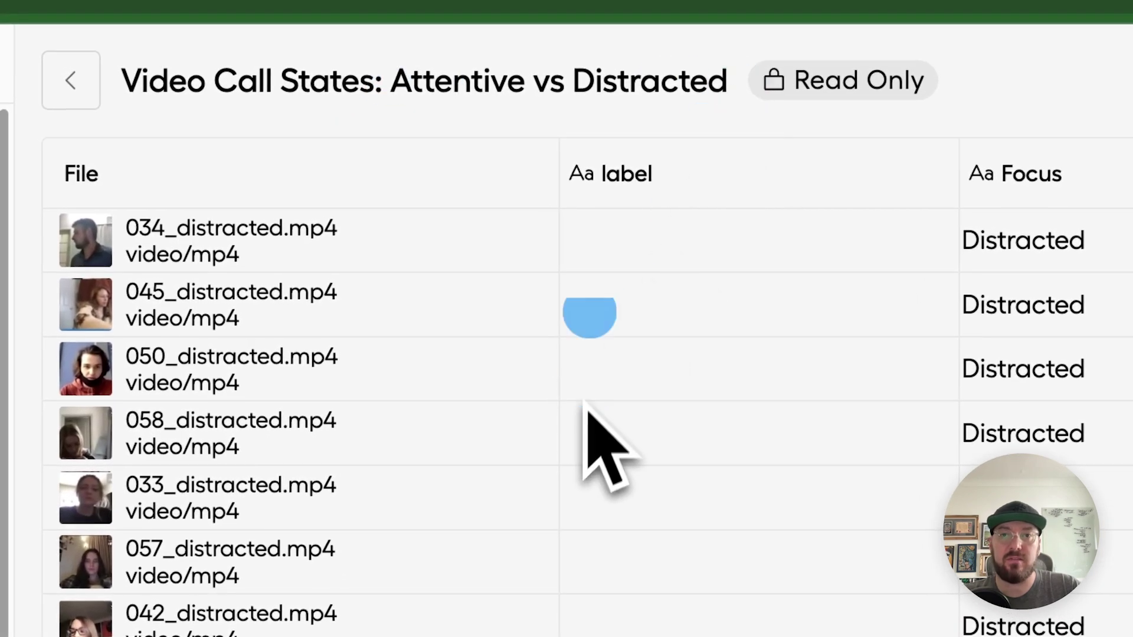
pyautogui.scroll(-10, 448, 500)
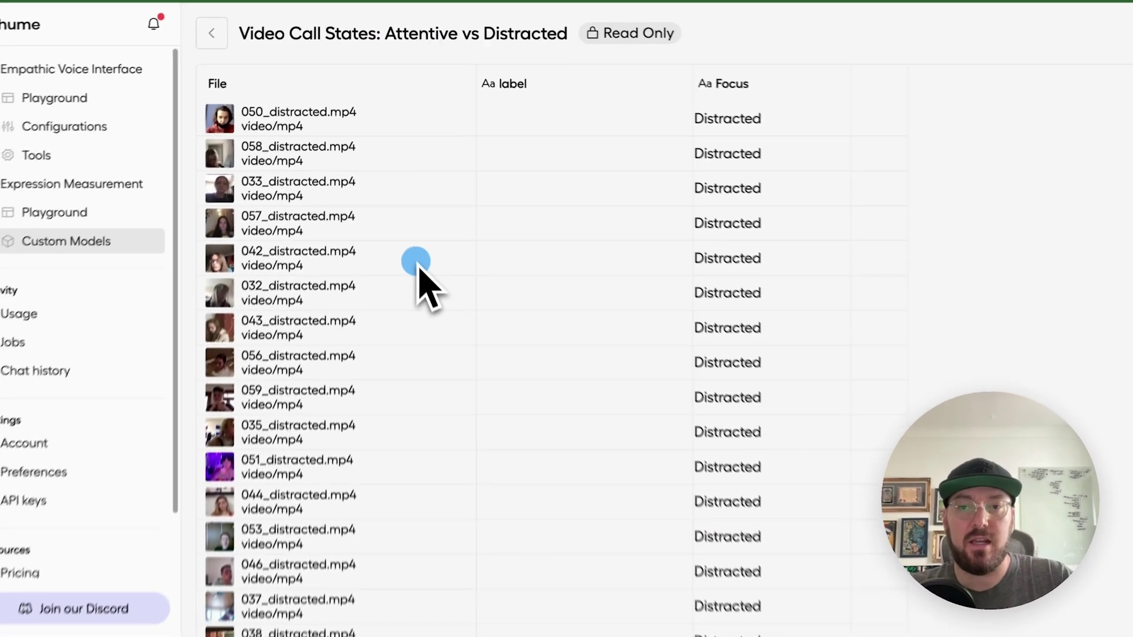
pyautogui.scroll(-15, 417, 246)
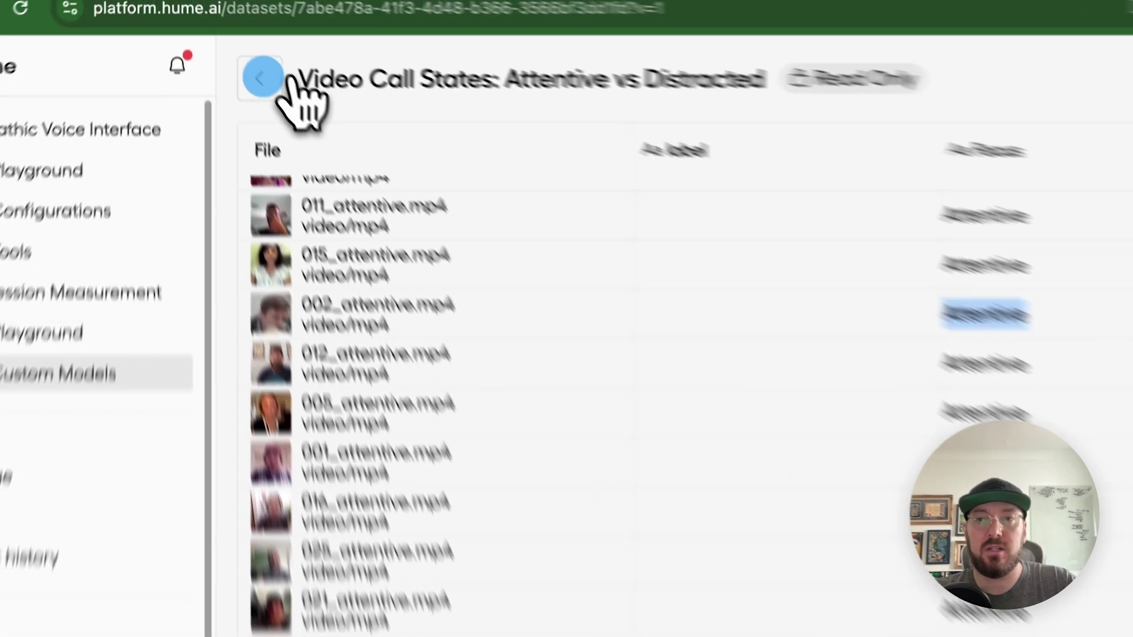
# Step: Leave the Video Call States dataset view and go back to the Datasets list
pyautogui.click(224, 29)
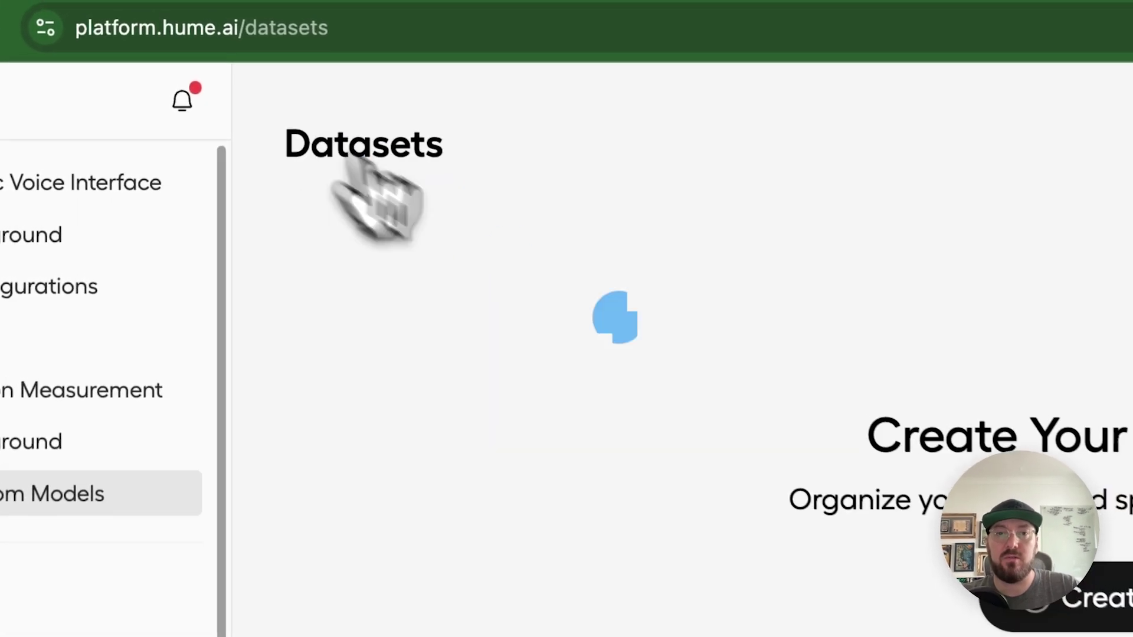